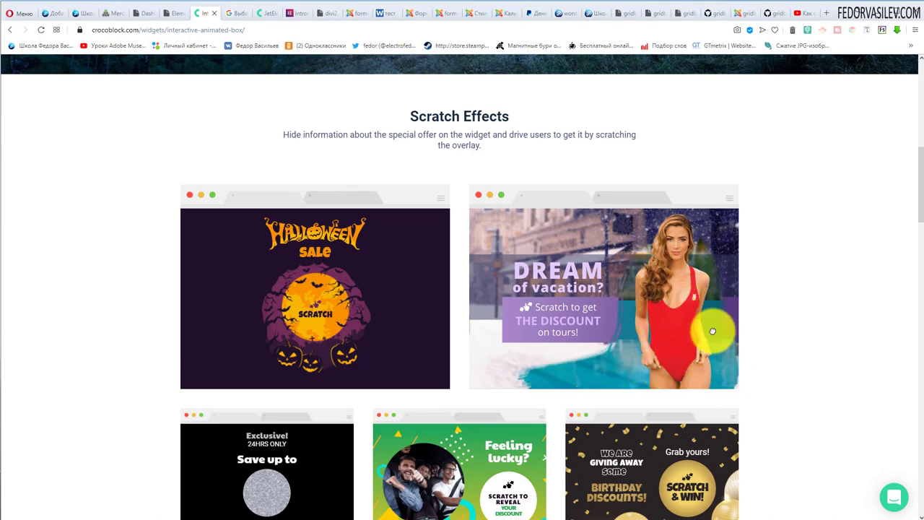
Step: Try out the Scratch and Peel effect demos on the Animated Box page, including the Oktoberfest bottle and perfume banners
mouse_move(713, 331)
left_mouse_down()
mouse_move(516, 270)
mouse_move(524, 351)
mouse_move(563, 373)
left_mouse_up()
scroll(674, 239, "down", 10)
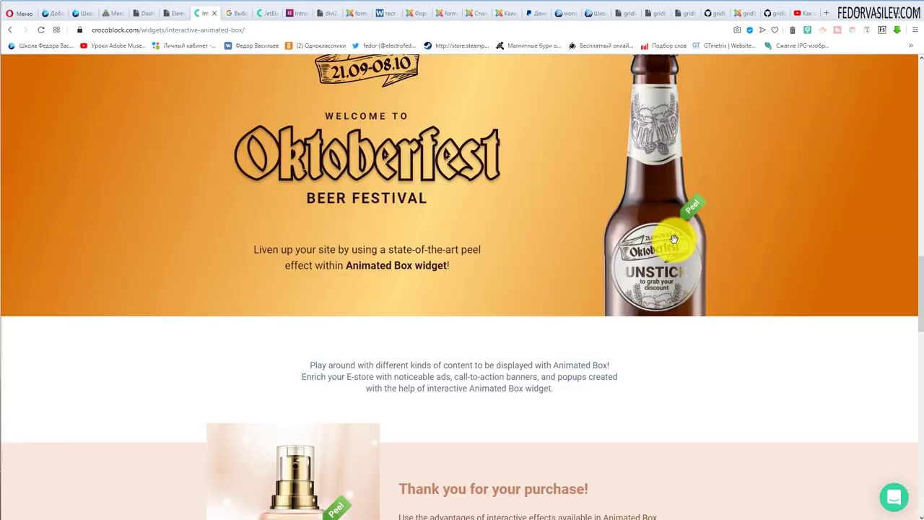
scroll(674, 239, "up", 2)
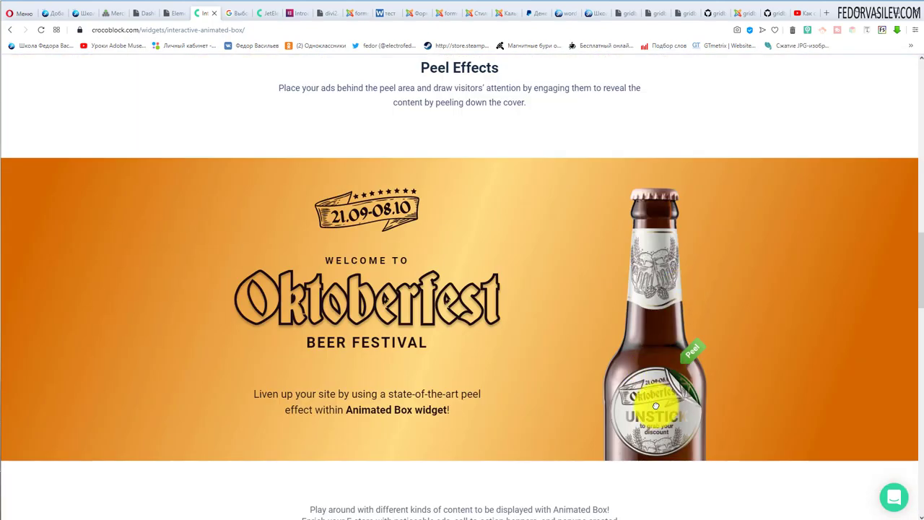
scroll(606, 202, "down", 1)
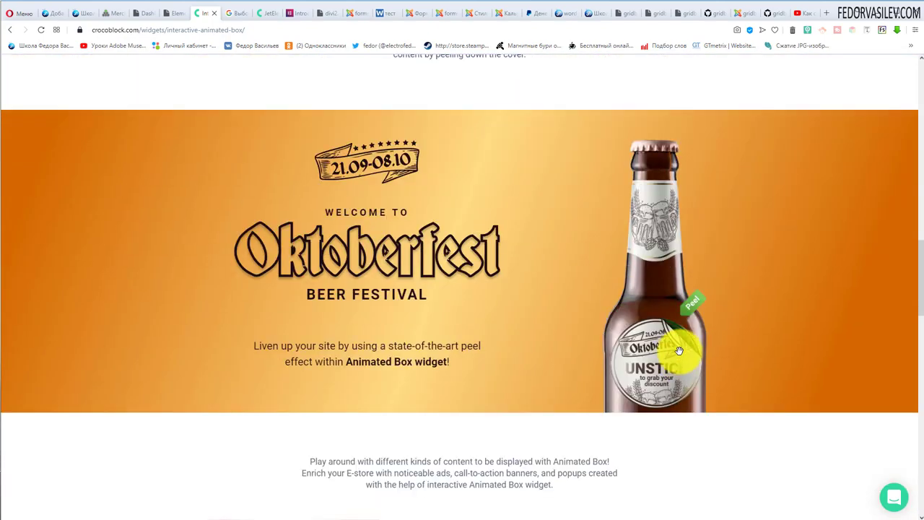
left_click_drag(656, 362, 578, 369)
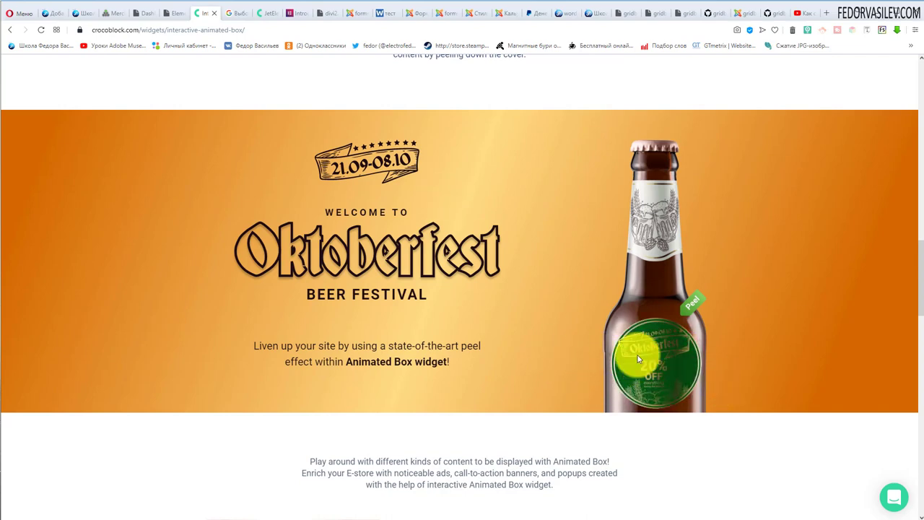
scroll(589, 219, "down", 3)
scroll(589, 219, "down", 2)
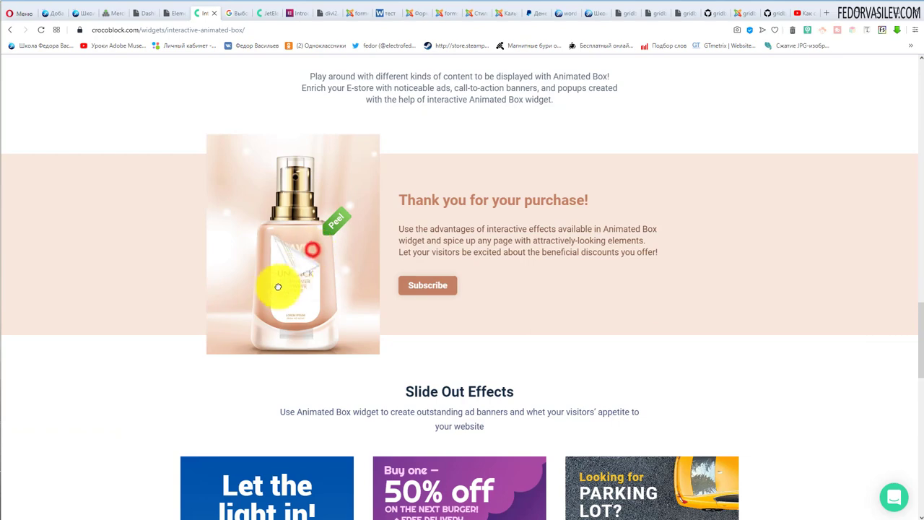
left_click_drag(278, 286, 239, 304)
scroll(309, 261, "down", 3)
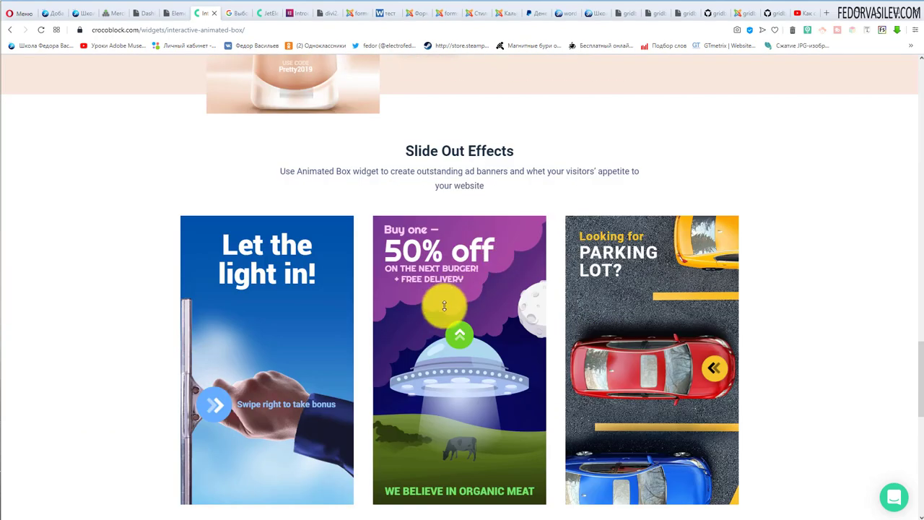
Step: Try out the three Slide Out effect banners and review the plugin pricing options
left_click_drag(476, 326, 468, 227)
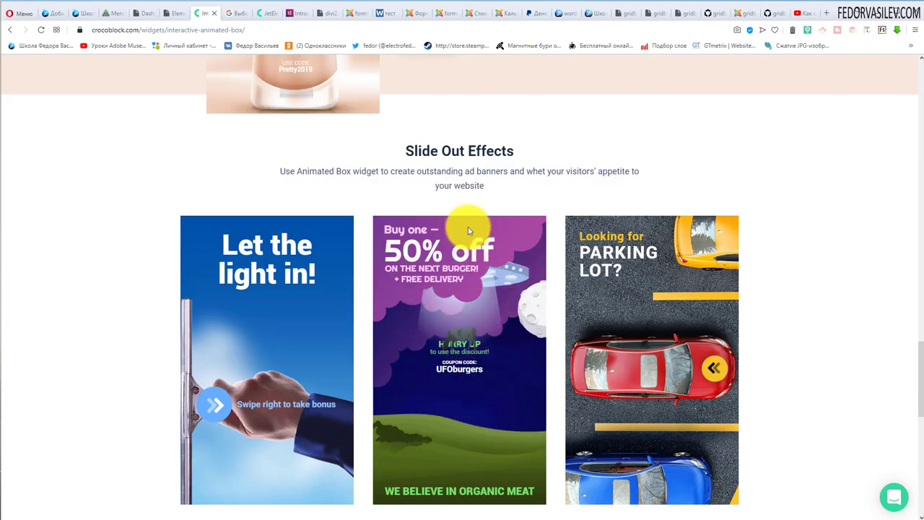
left_click_drag(223, 417, 253, 387)
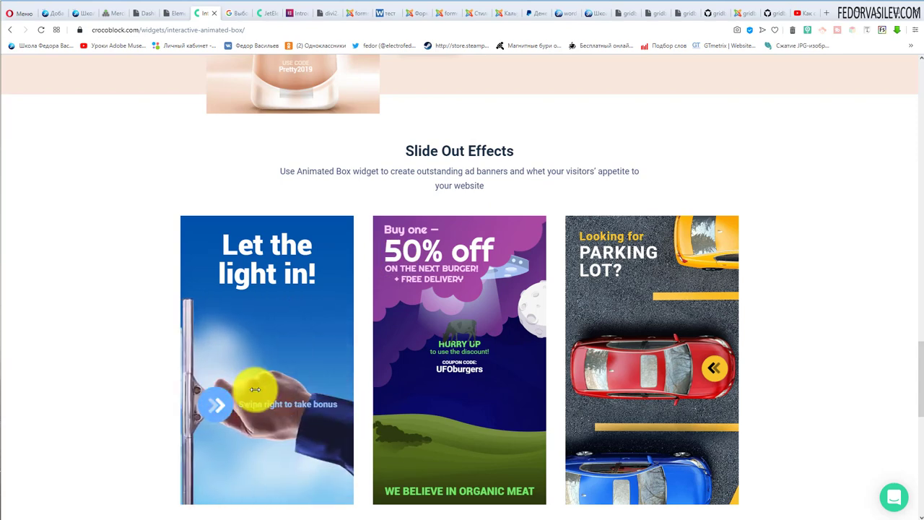
scroll(646, 282, "down", 1)
left_click_drag(713, 272, 537, 278)
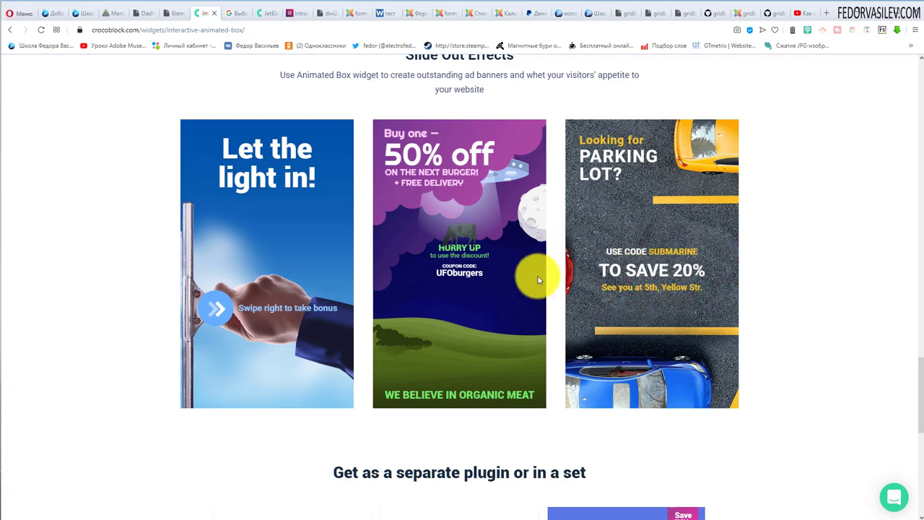
scroll(636, 260, "down", 3)
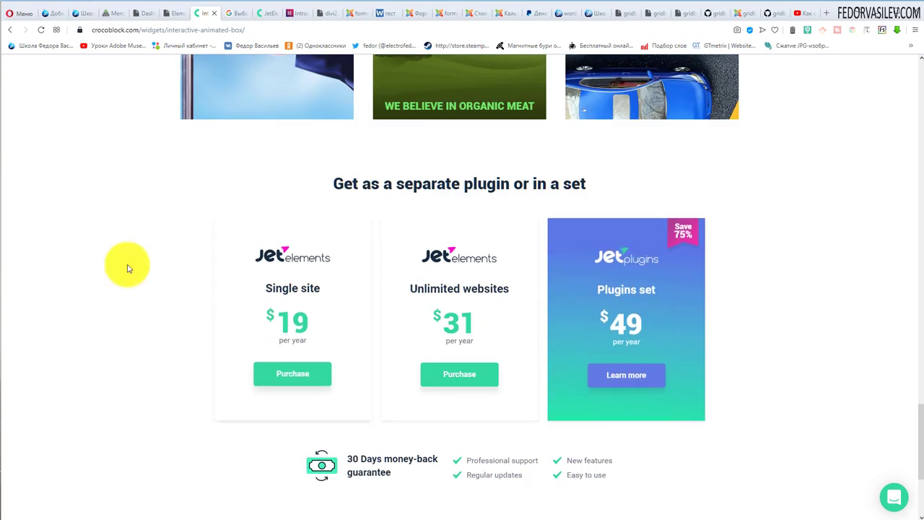
scroll(114, 269, "up", 6)
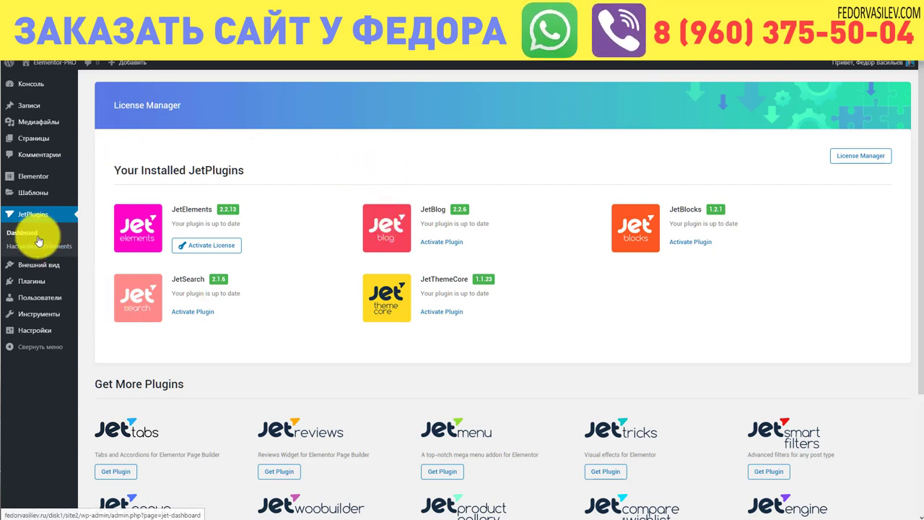
Step: Open the Главная page from the WordPress pages list for editing in Elementor
left_click(39, 139)
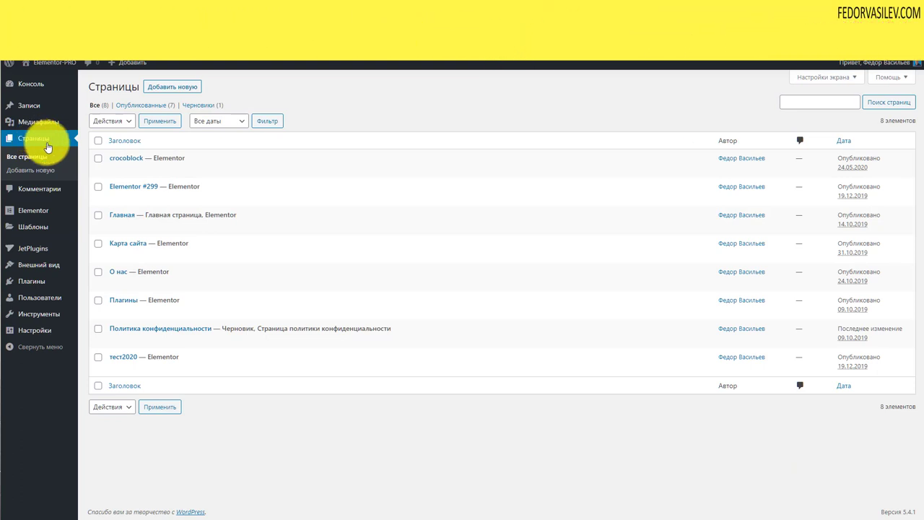
mouse_move(30, 255)
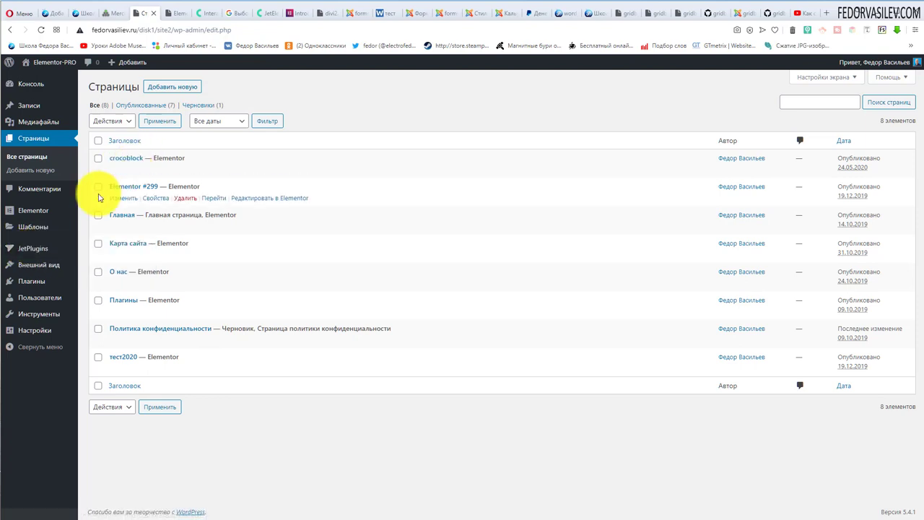
left_click(243, 226)
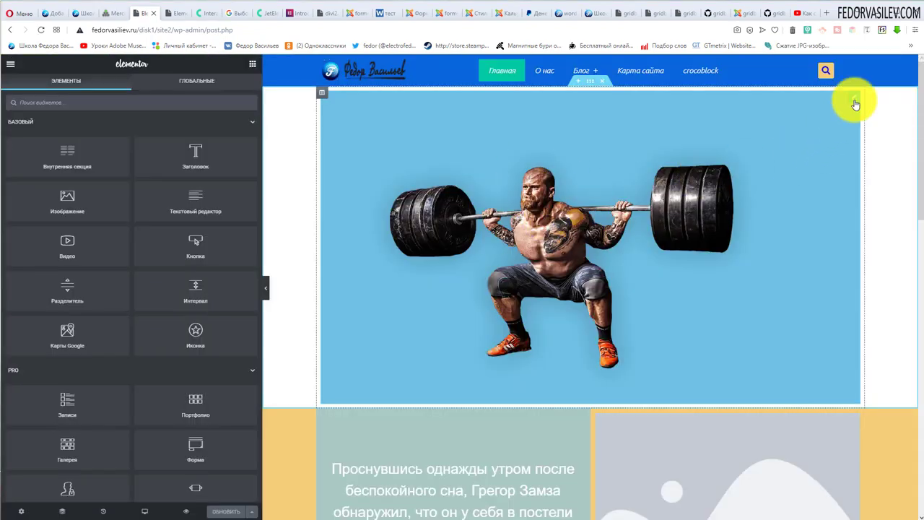
Step: Delete the weightlifter image box and place an Animated Box widget from JetElements in the emptied first section
right_click(856, 104)
left_click(849, 237)
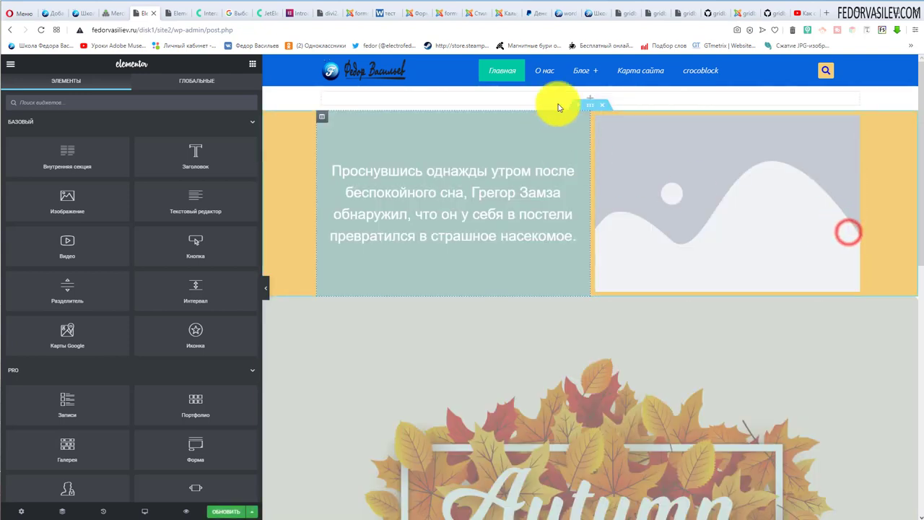
left_click(20, 127)
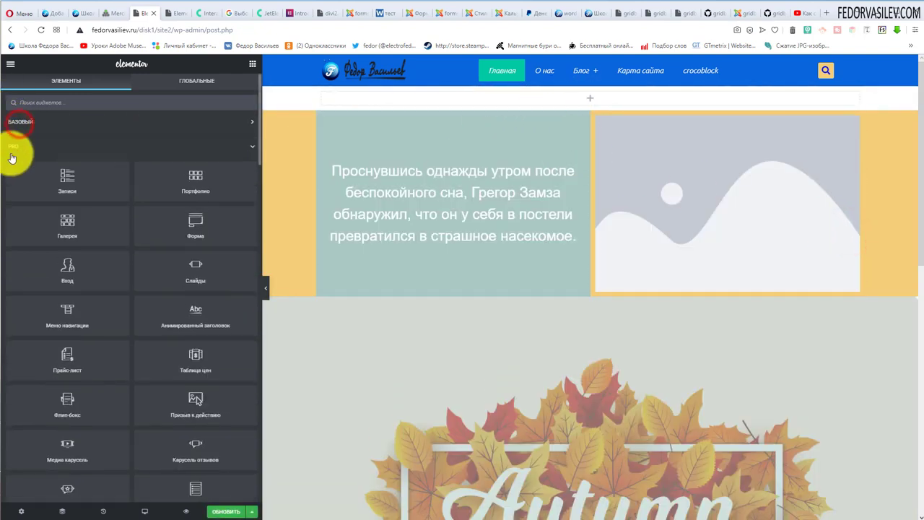
left_click(15, 147)
left_click(18, 170)
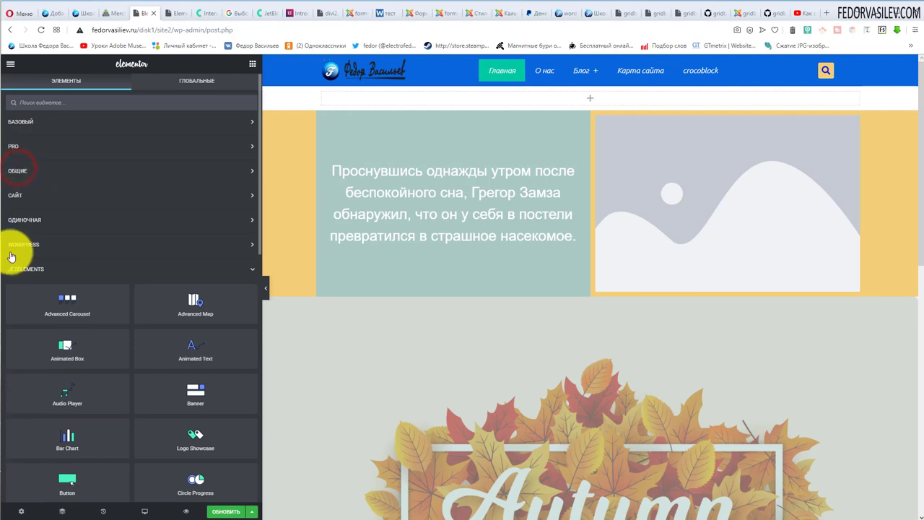
scroll(82, 182, "down", 3)
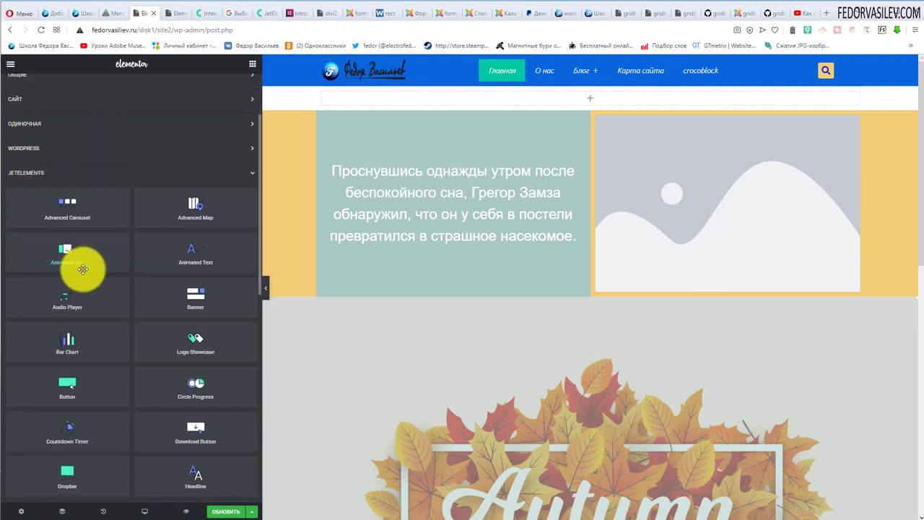
scroll(46, 371, "up", 3)
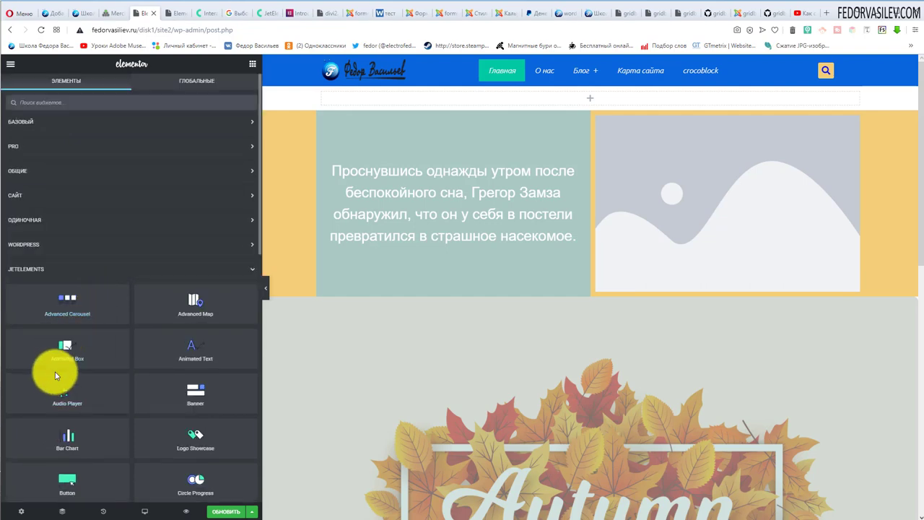
left_click_drag(65, 347, 402, 140)
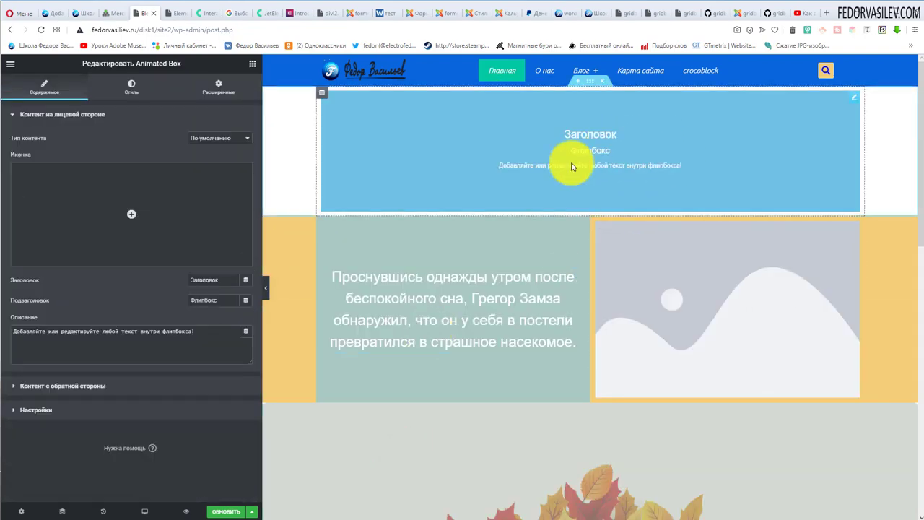
Step: Update the page, preview the Animated Box on the live site and return to the editor
left_click(223, 513)
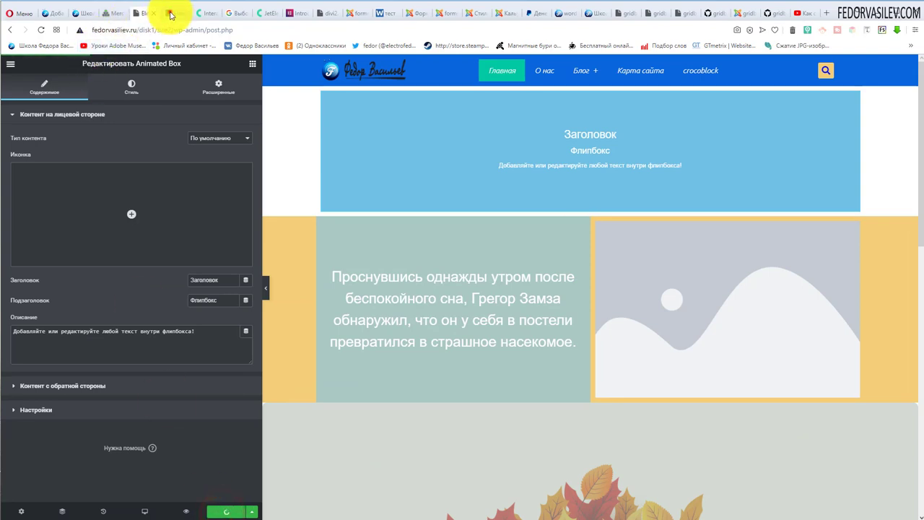
left_click(171, 14)
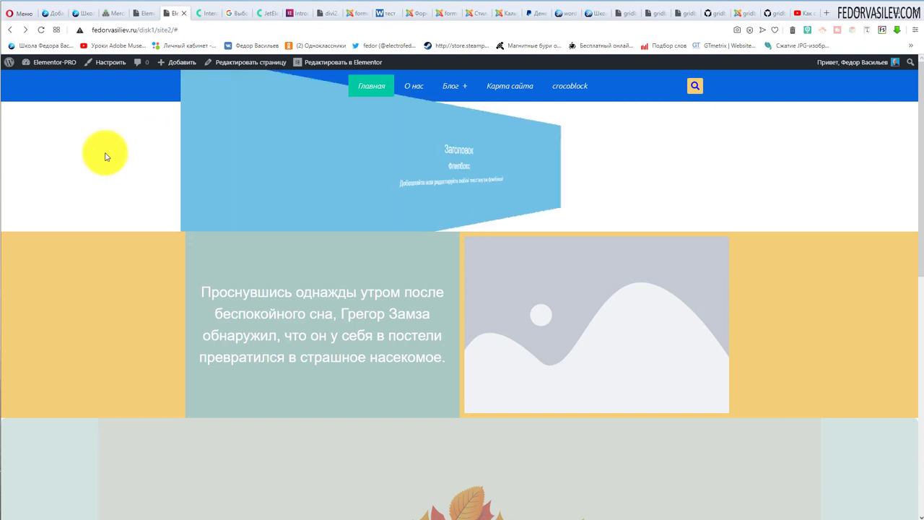
left_click(149, 12)
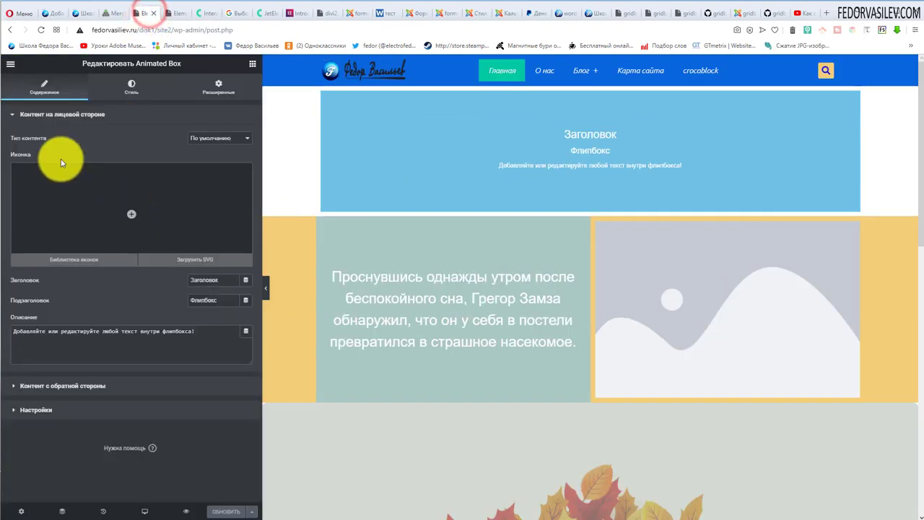
Step: Try the подвал (footer) template as the box's front-side content and restore the content type to По умолчанию
left_click(52, 114)
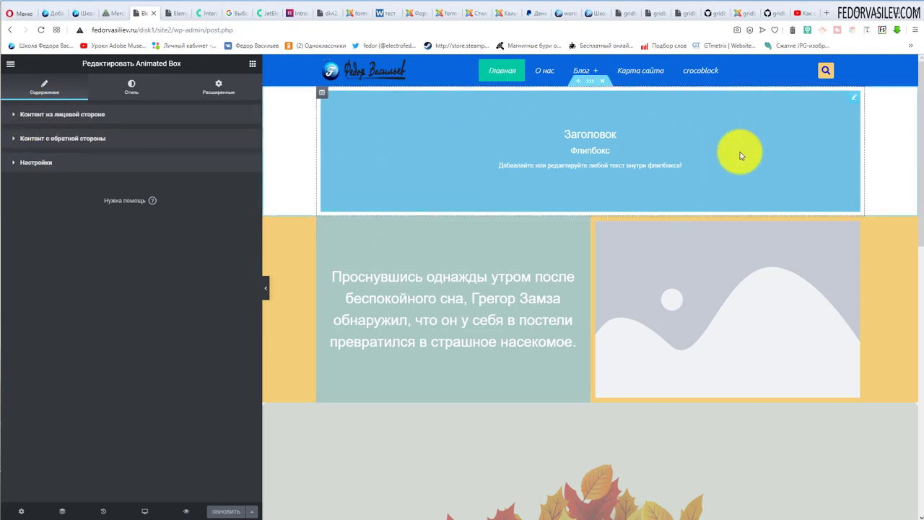
left_click(144, 115)
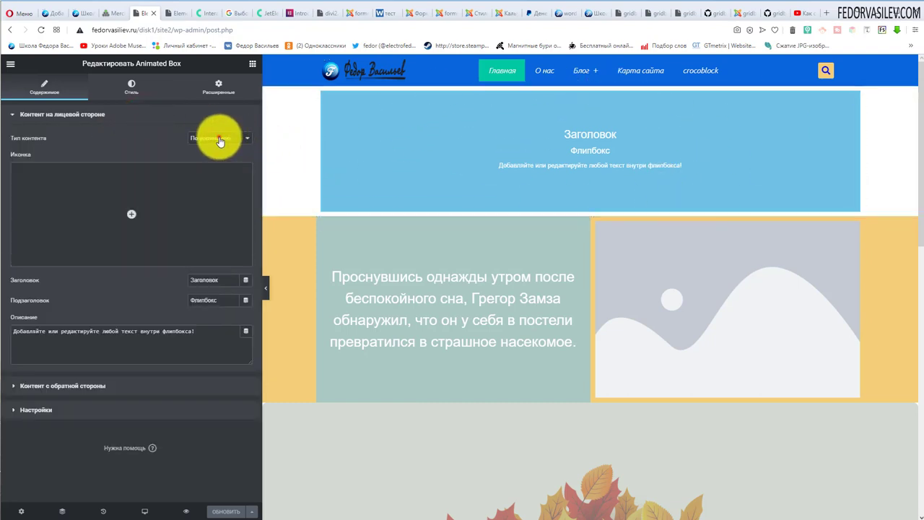
left_click(200, 157)
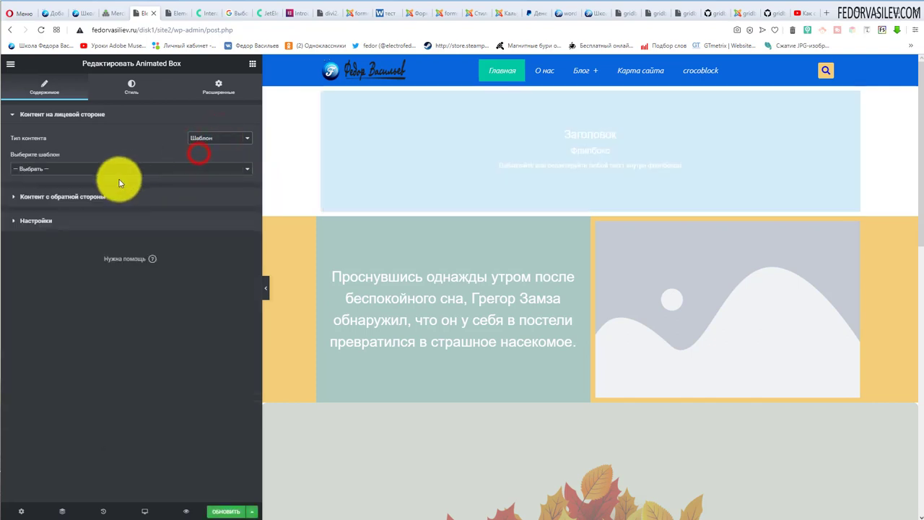
left_click(62, 169)
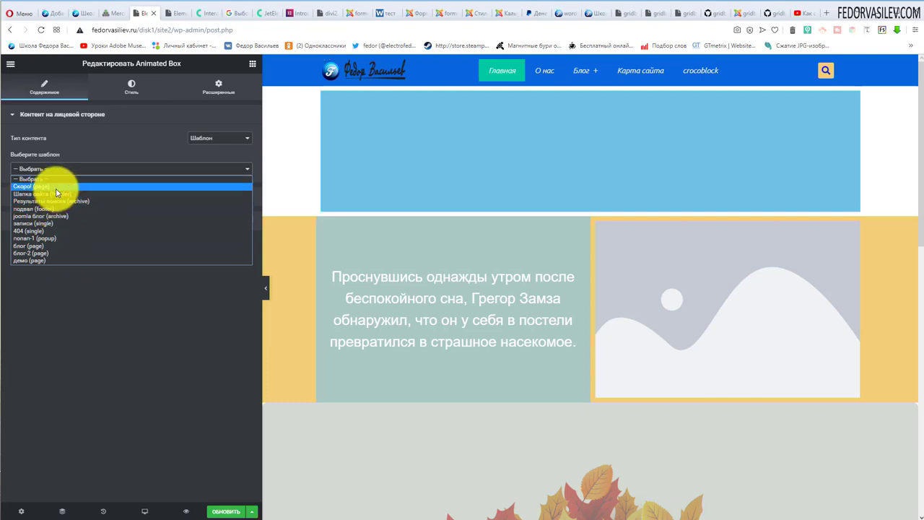
left_click(55, 209)
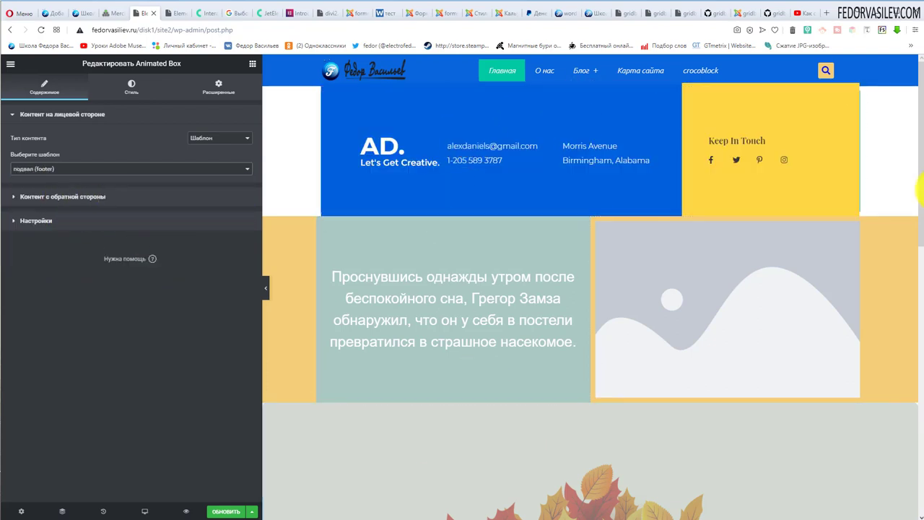
left_click(78, 169)
left_click(237, 142)
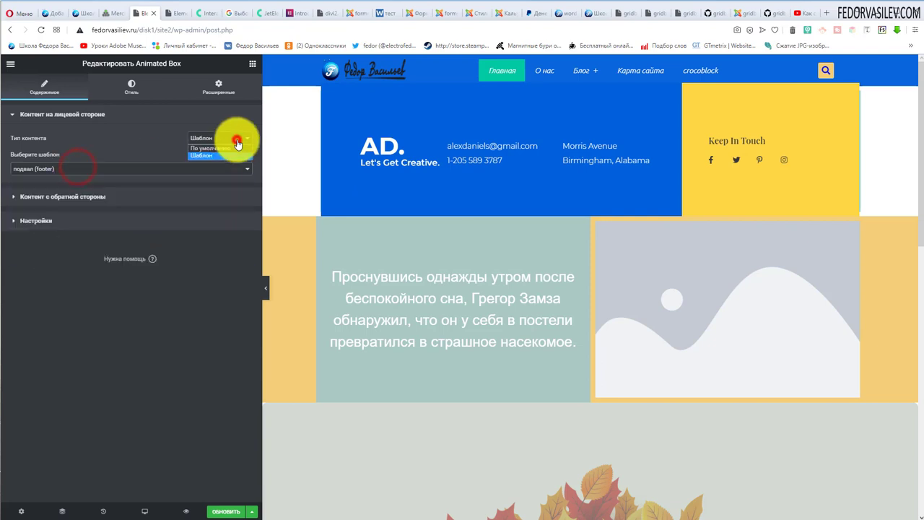
left_click(210, 148)
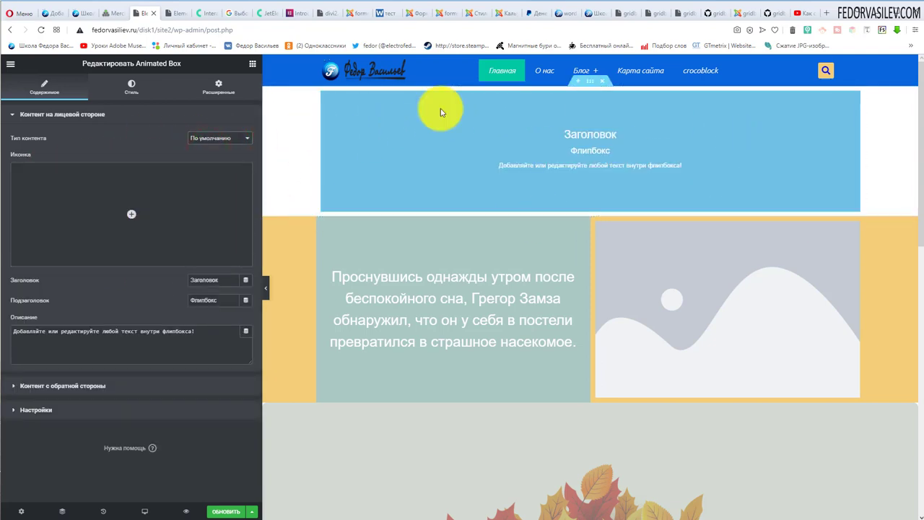
Step: Try the Angry icon from the icon library on the box's front side and remove it again
left_click(86, 196)
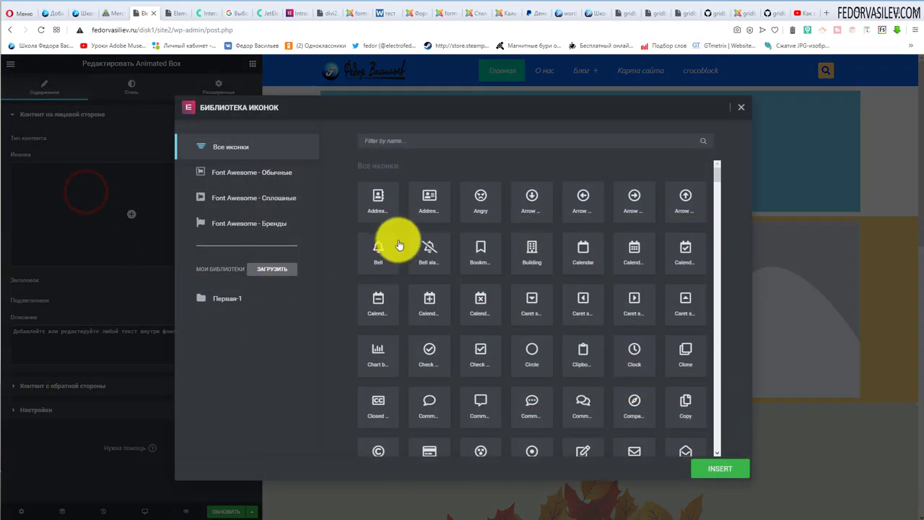
left_click(480, 196)
left_click(722, 470)
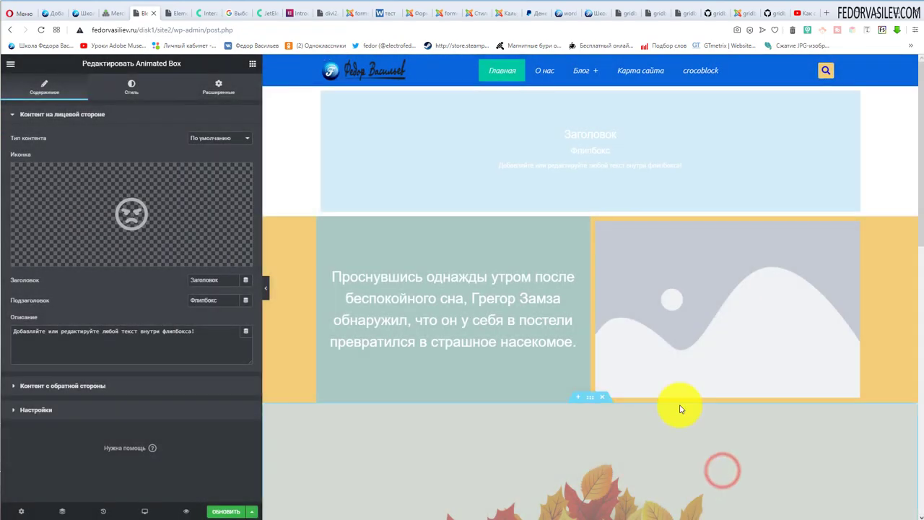
mouse_move(207, 183)
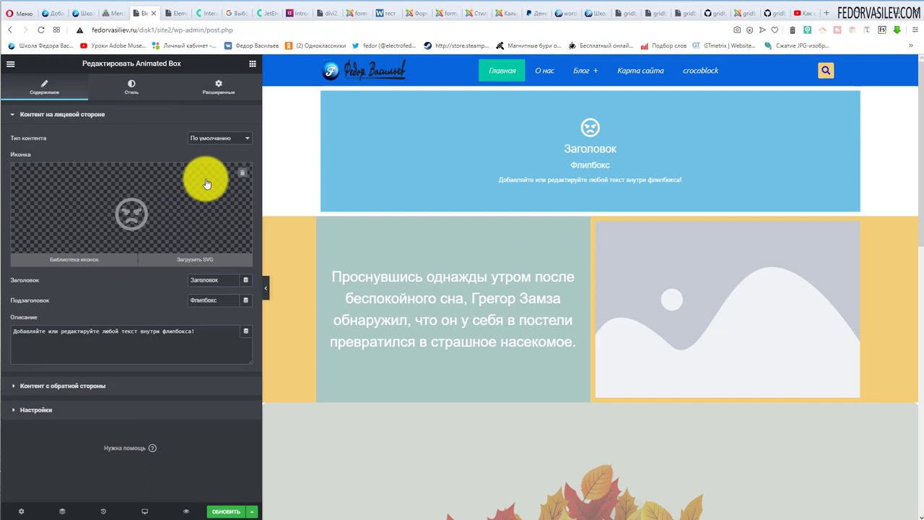
left_click(243, 178)
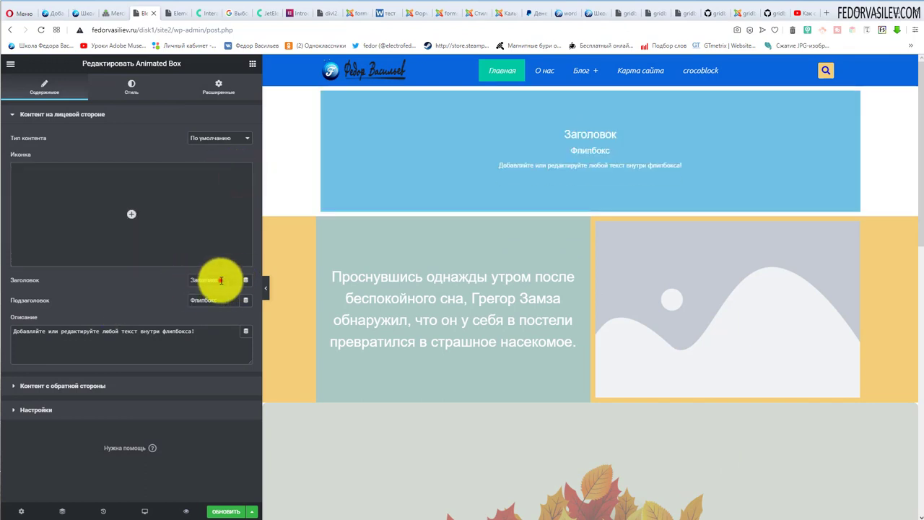
Step: Review the heading, subheading and description texts of the Animated Box's front side
double_click(221, 281)
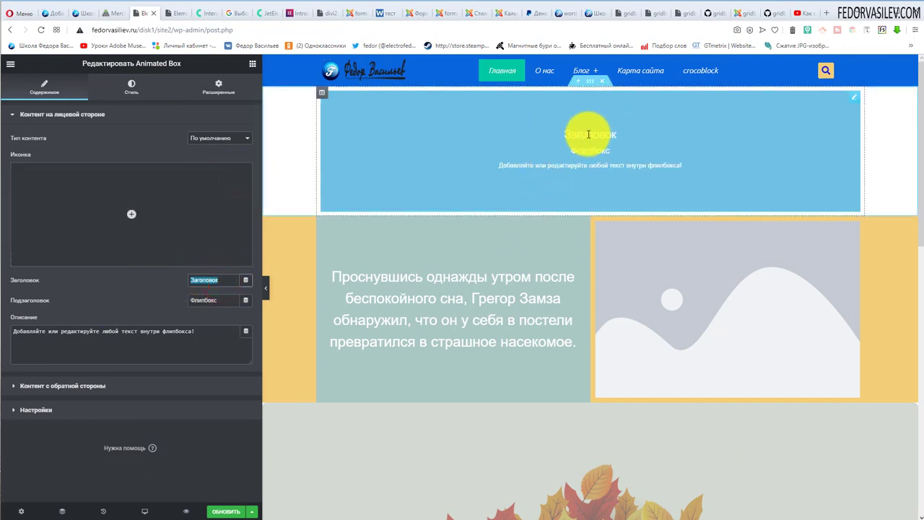
left_click_drag(228, 300, 180, 302)
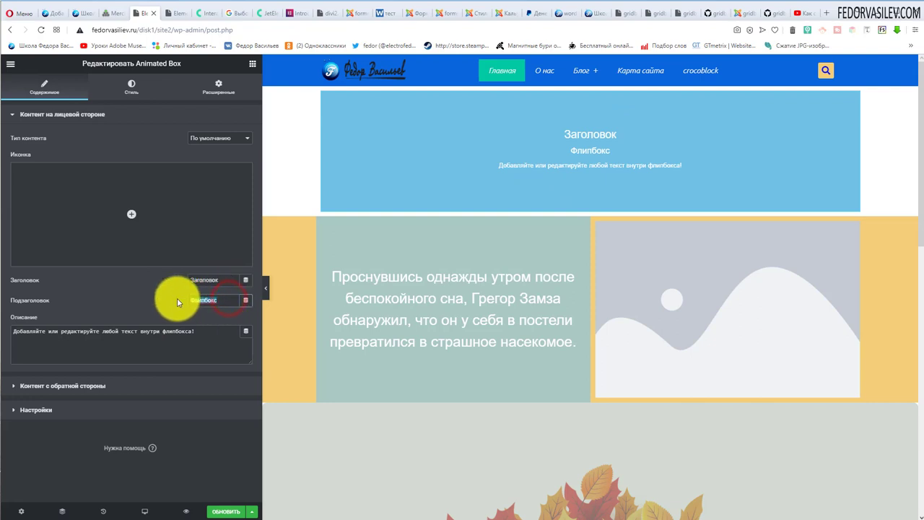
left_click_drag(206, 331, 10, 332)
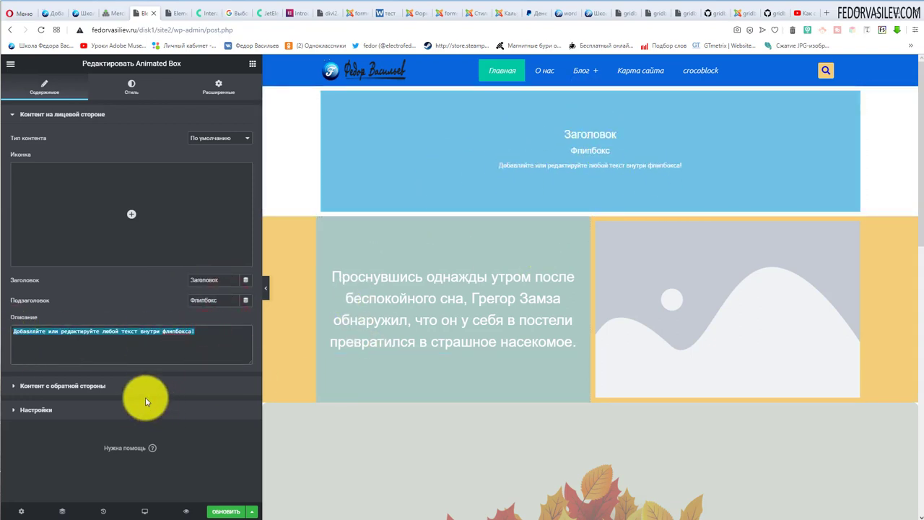
mouse_move(204, 183)
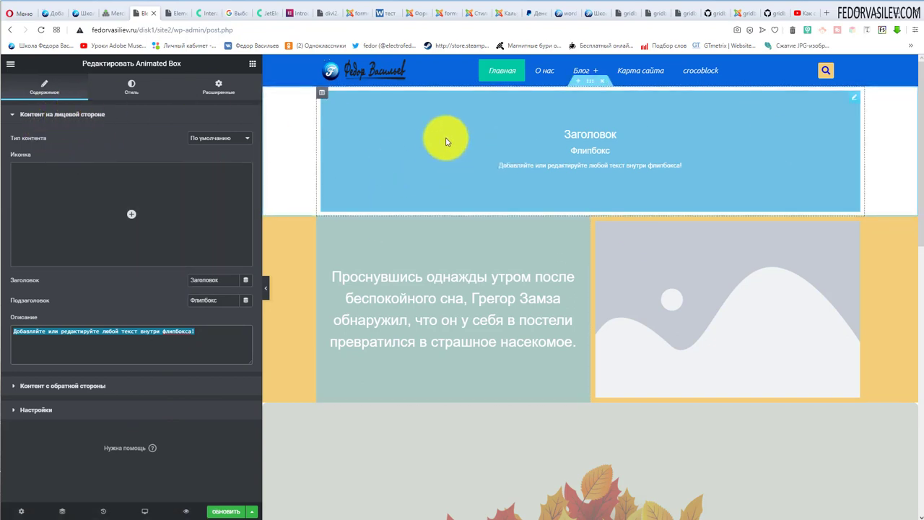
left_click(101, 114)
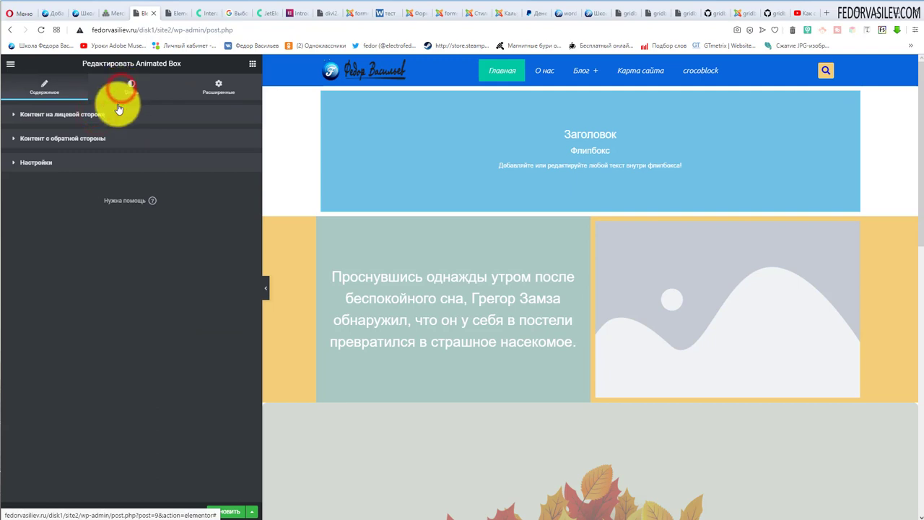
Step: Give the box's front side a classic background in red #FF0000 in its general style settings
left_click(125, 88)
left_click(29, 114)
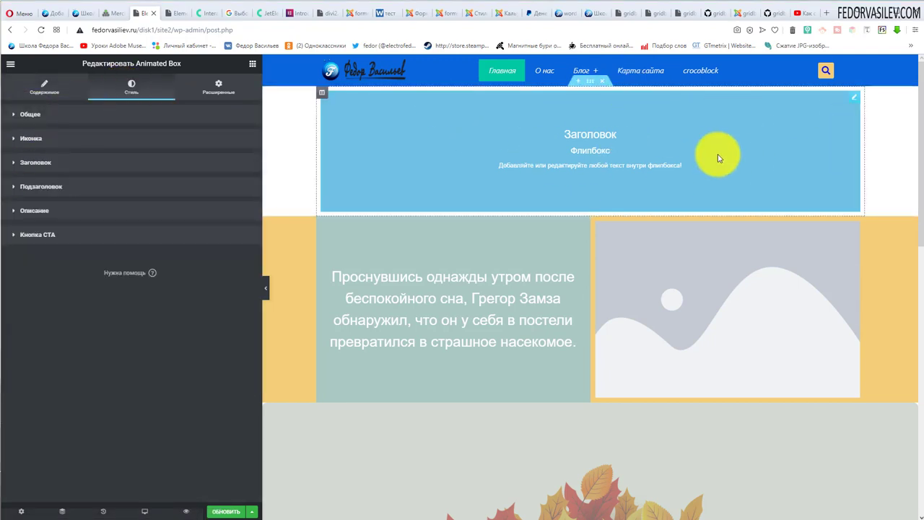
left_click(14, 116)
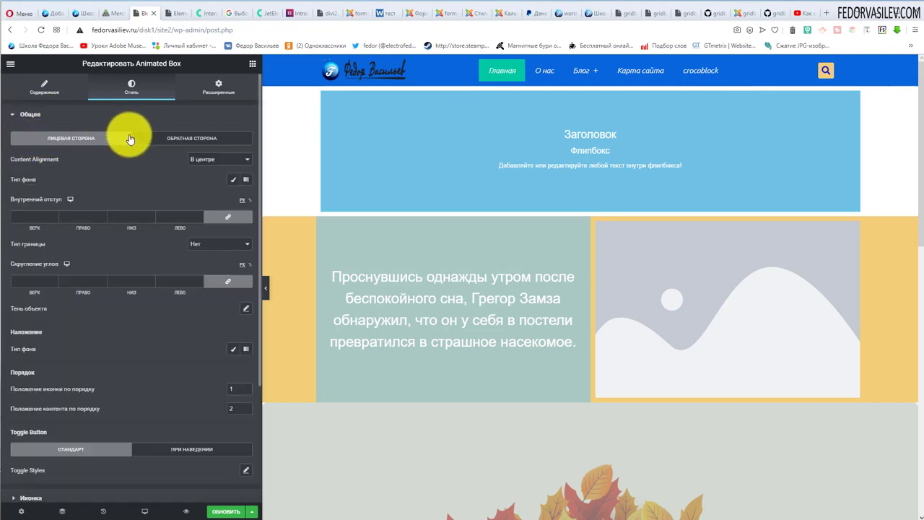
left_click(233, 181)
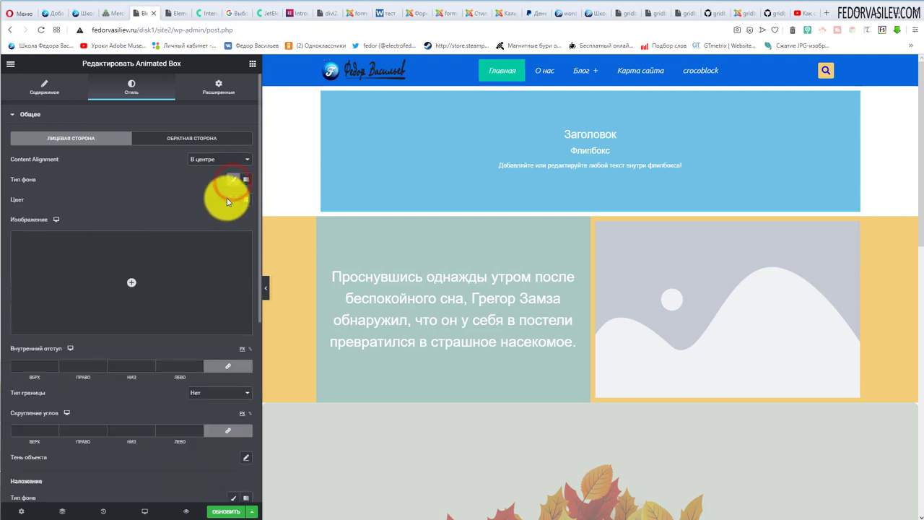
left_click(232, 199)
left_click_drag(211, 257, 236, 241)
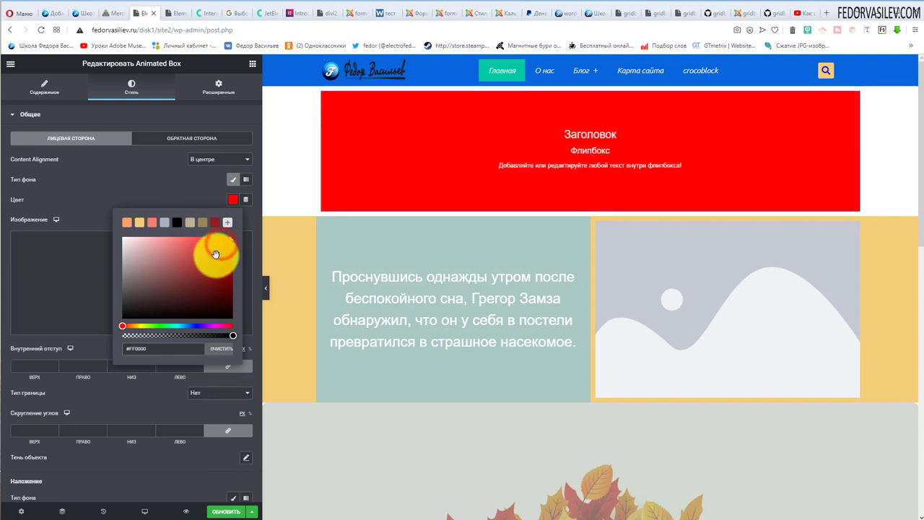
left_click(160, 183)
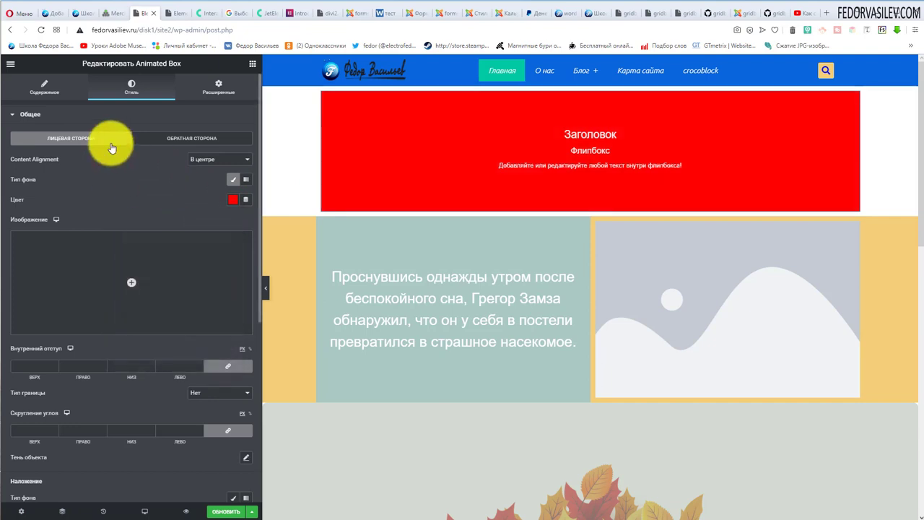
left_click(40, 115)
Step: Examine the box's back-side content settings, including the icon, heading, description, button text and button link
left_click(58, 90)
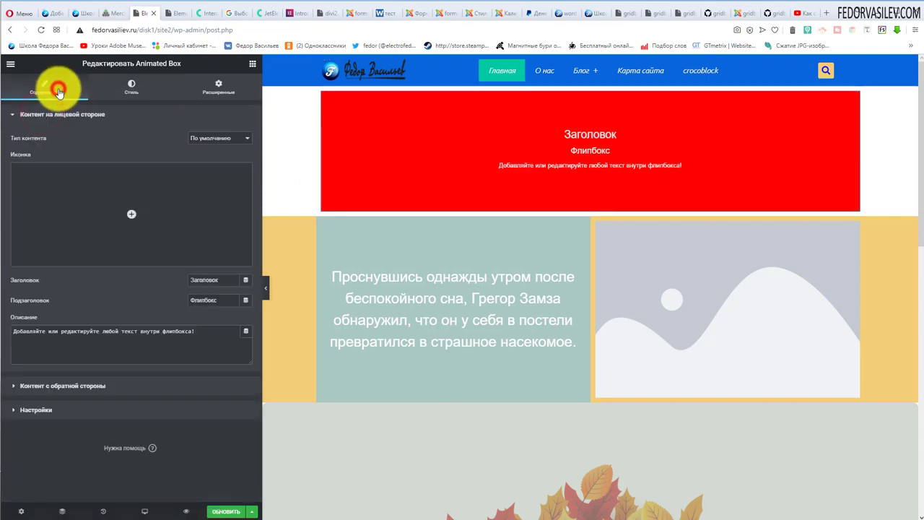
mouse_move(58, 237)
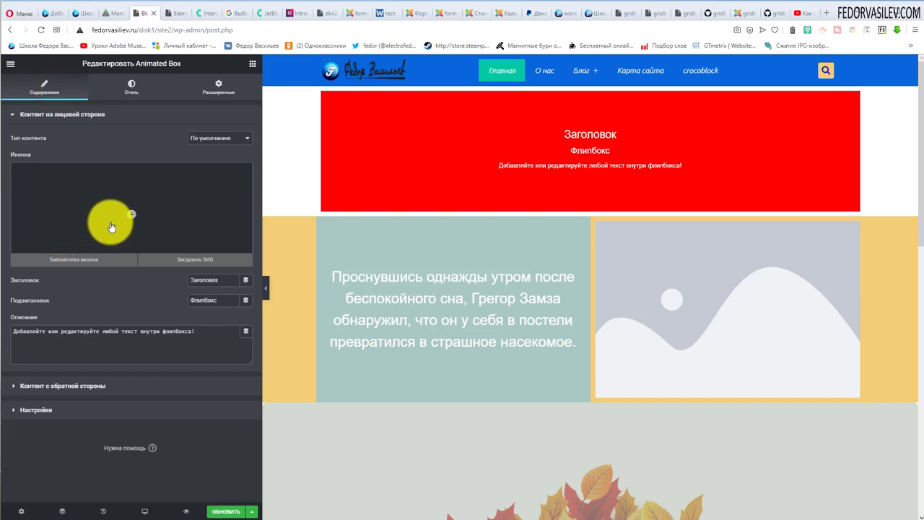
left_click(61, 115)
left_click(29, 139)
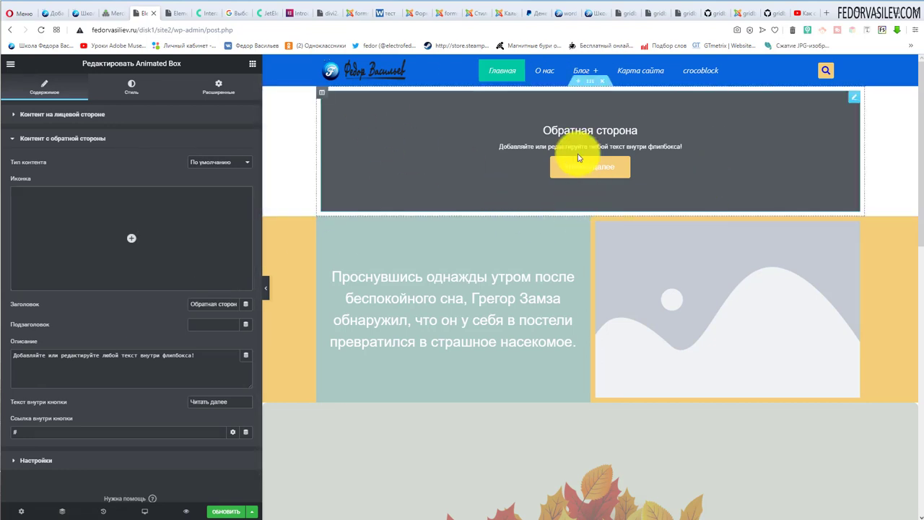
mouse_move(127, 201)
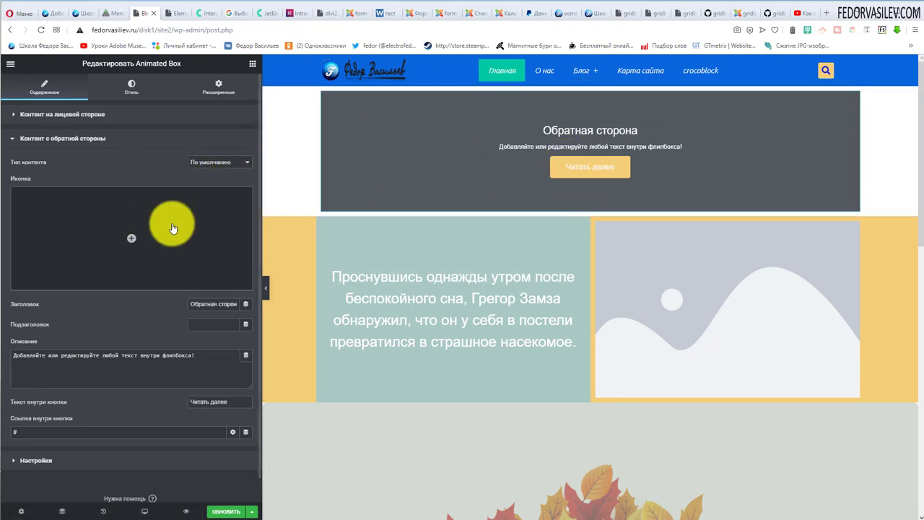
scroll(173, 214, "down", 1)
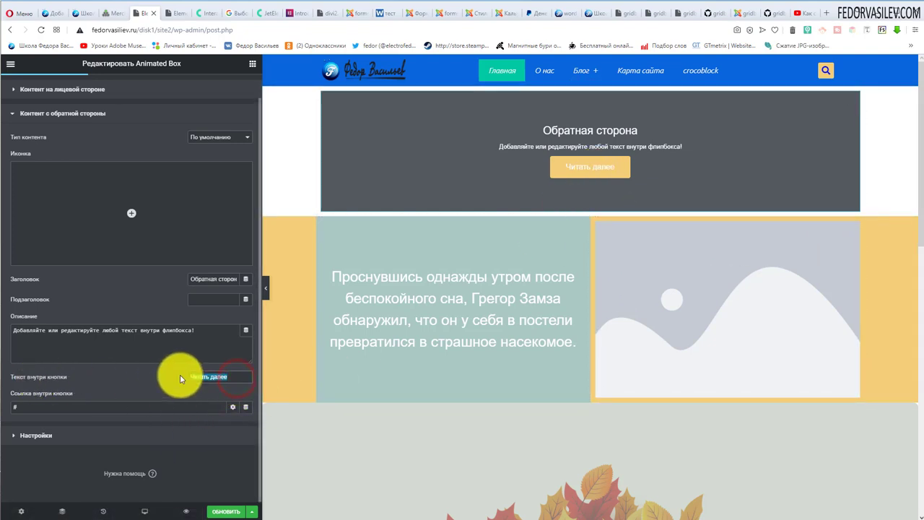
left_click(122, 407)
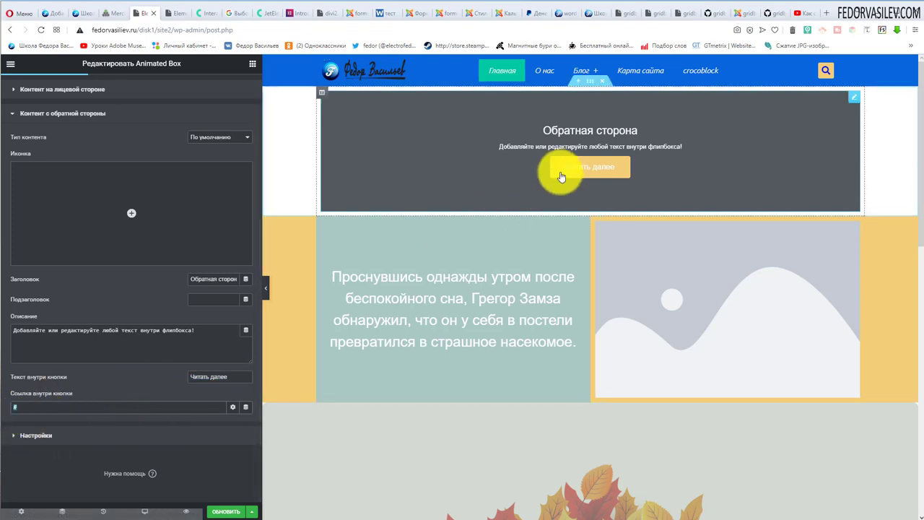
Step: Set the Animated Box's height to 533 px in its general content settings
left_click(47, 112)
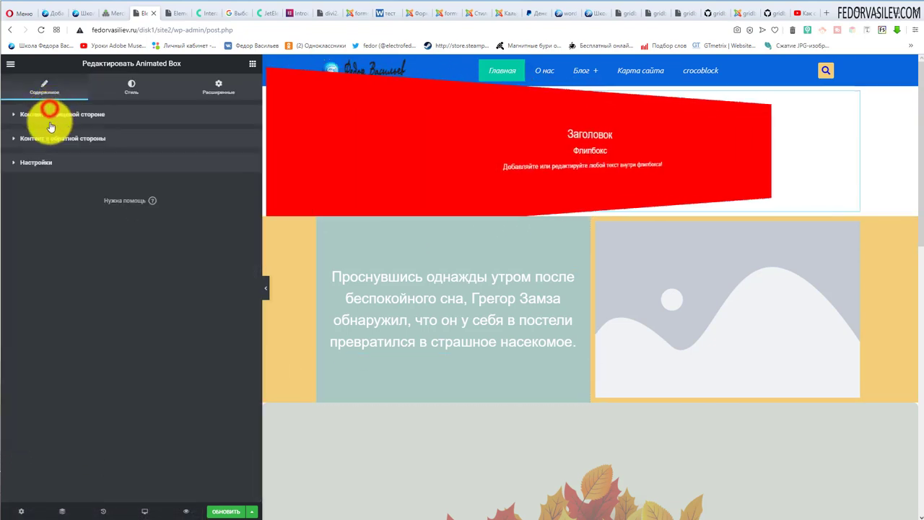
left_click(26, 162)
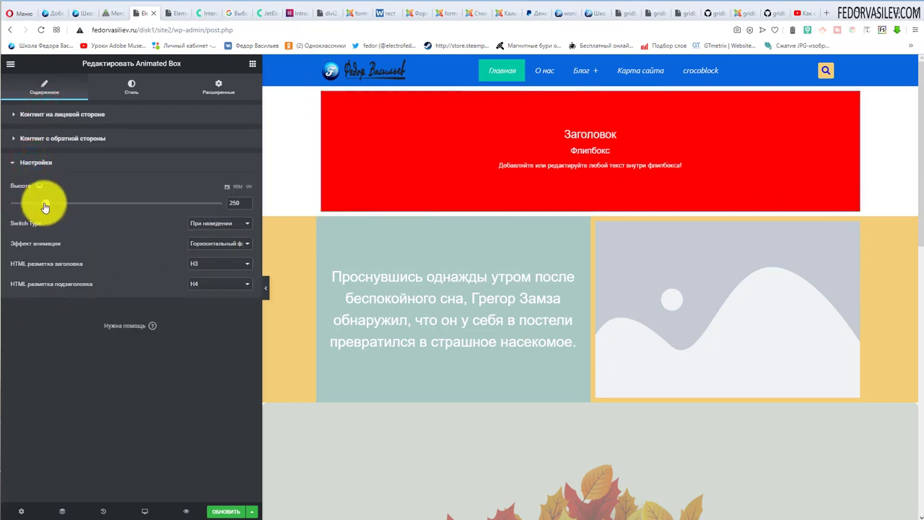
left_click_drag(44, 207, 112, 203)
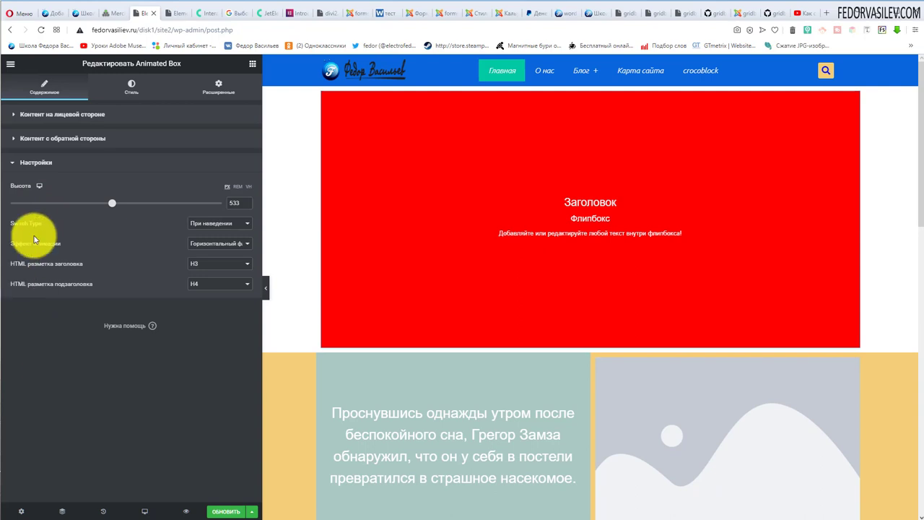
Step: Try Peel as the box's Switch Type and settle on Toggle Button
left_click(201, 230)
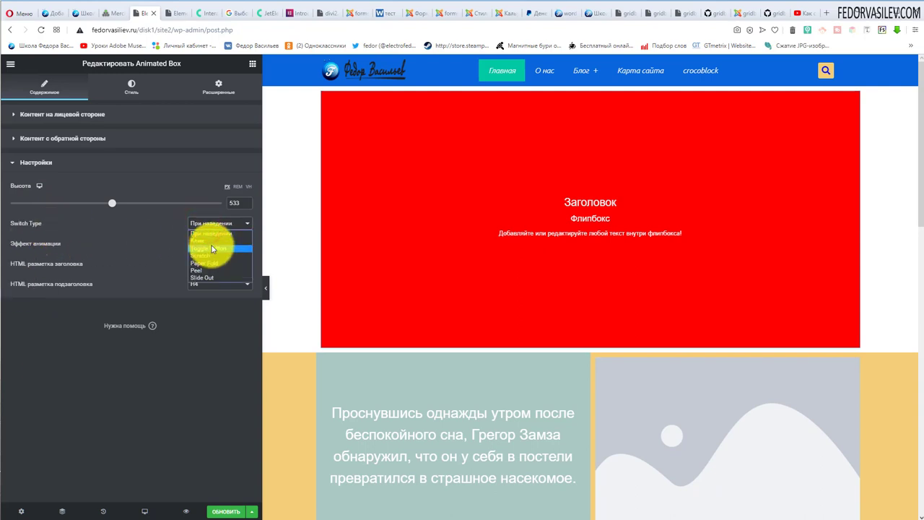
left_click(138, 225)
left_click(195, 227)
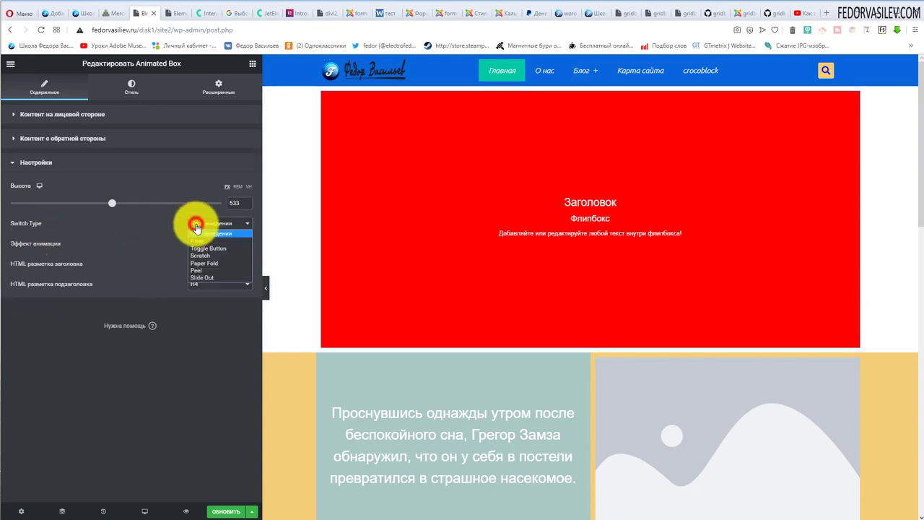
left_click(236, 272)
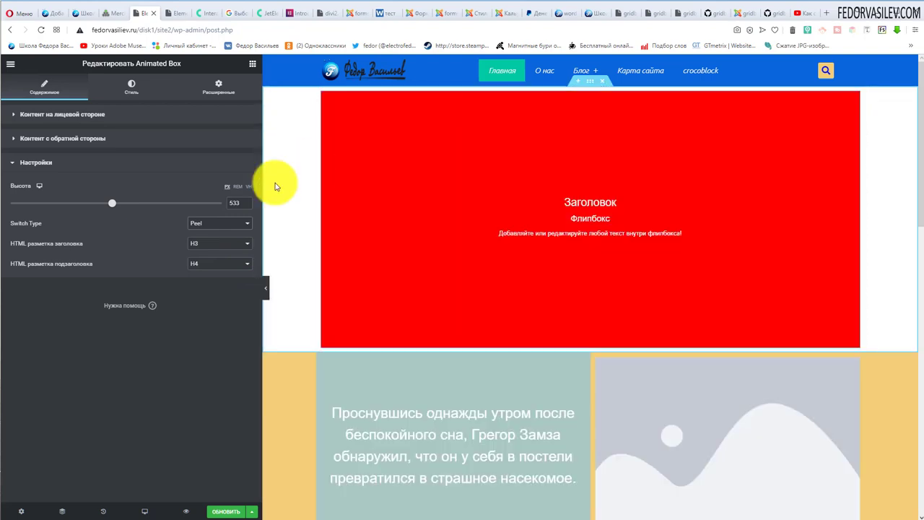
left_click(220, 224)
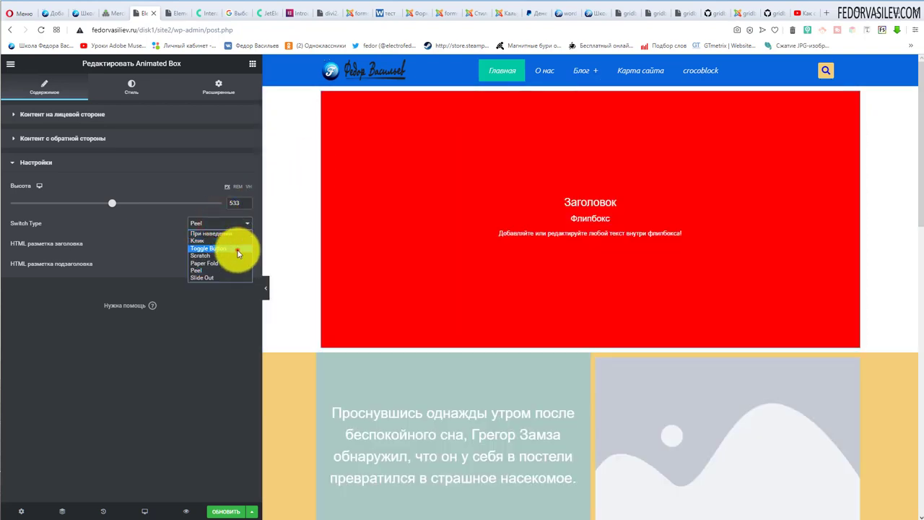
left_click(236, 248)
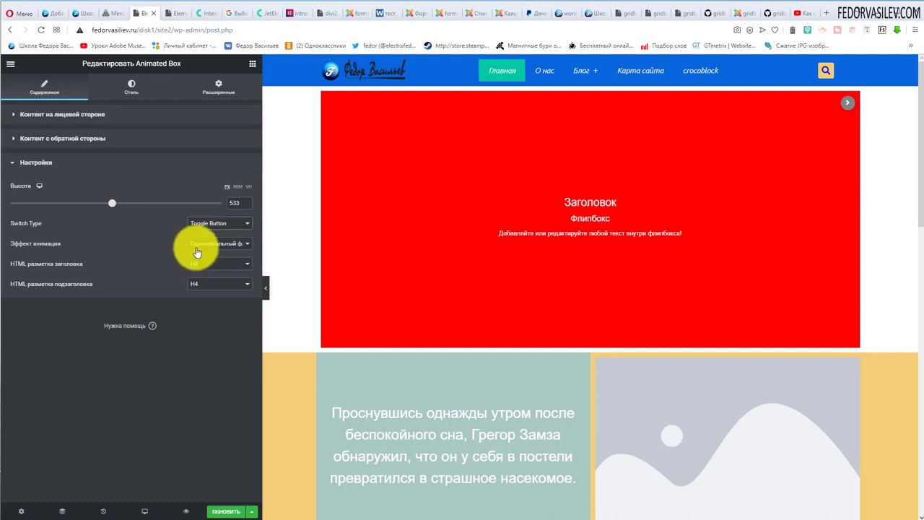
Step: Look through the box's available animation effects and the HTML tag options for its heading and subheading
left_click(199, 249)
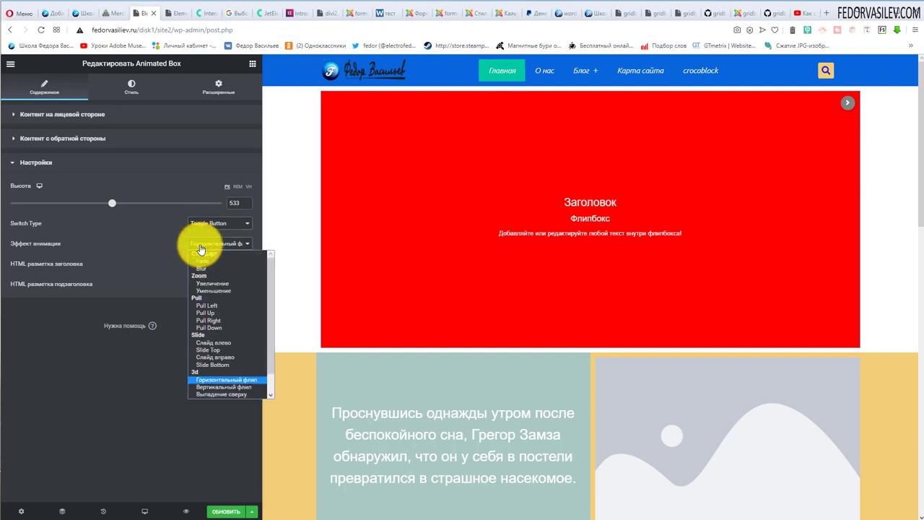
scroll(214, 388, "down", 1)
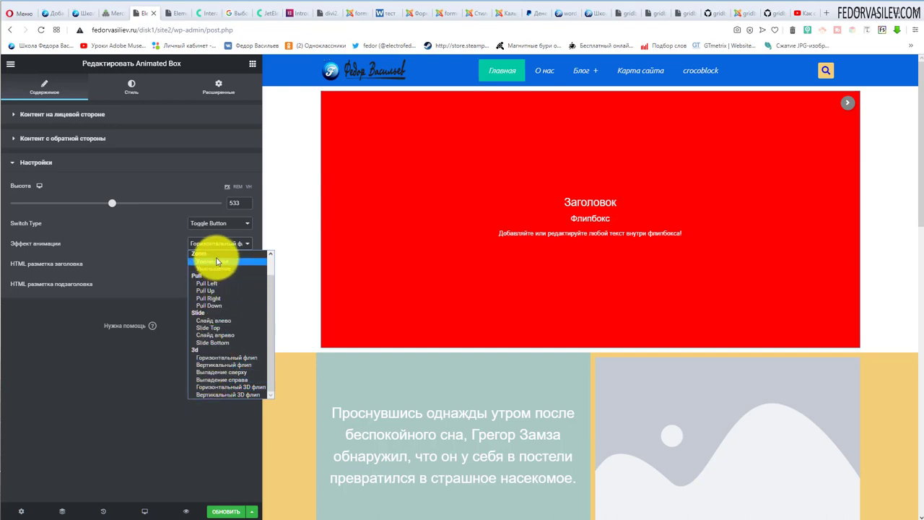
scroll(221, 284, "up", 1)
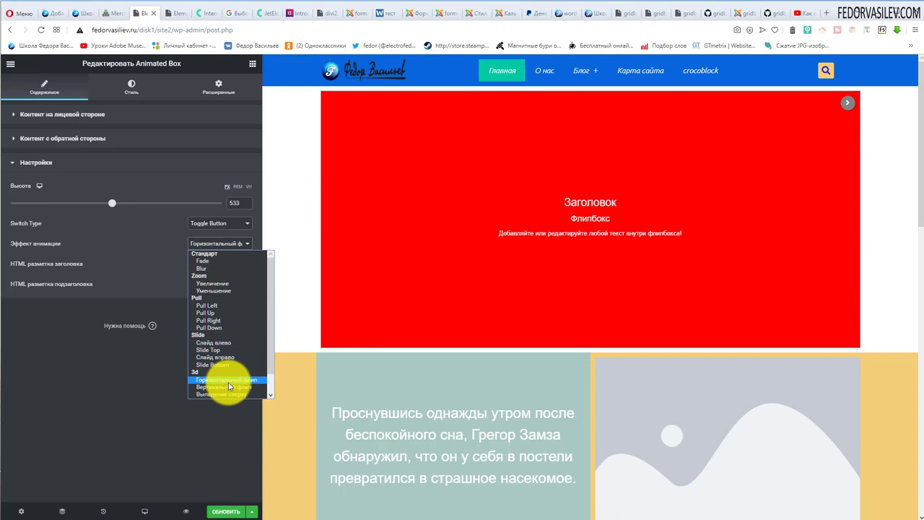
left_click(135, 248)
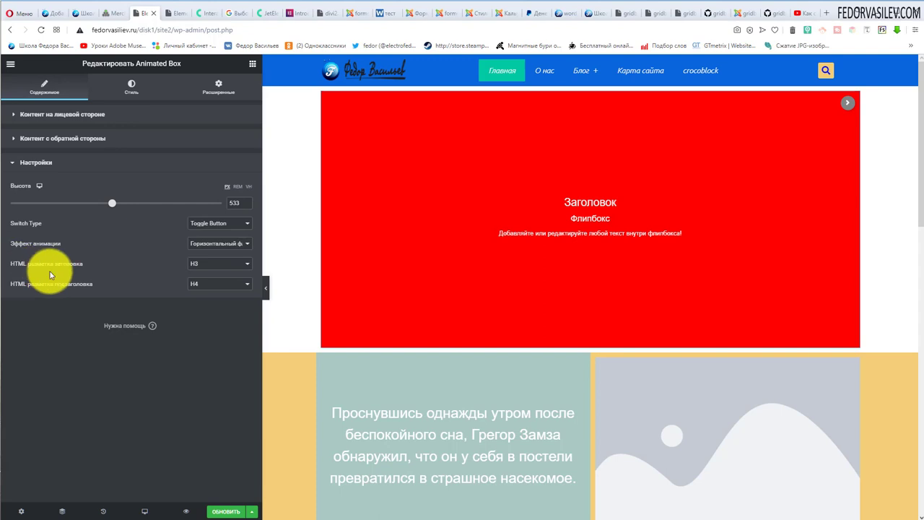
left_click(215, 264)
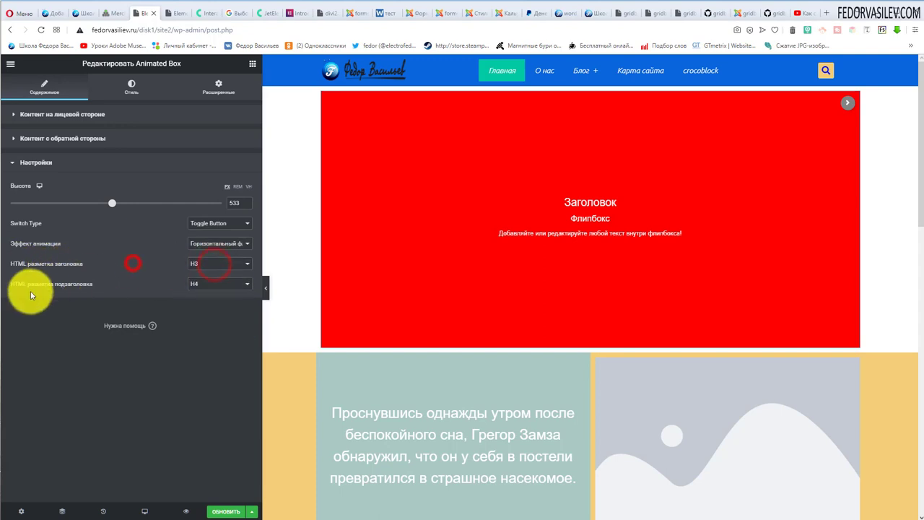
left_click(203, 286)
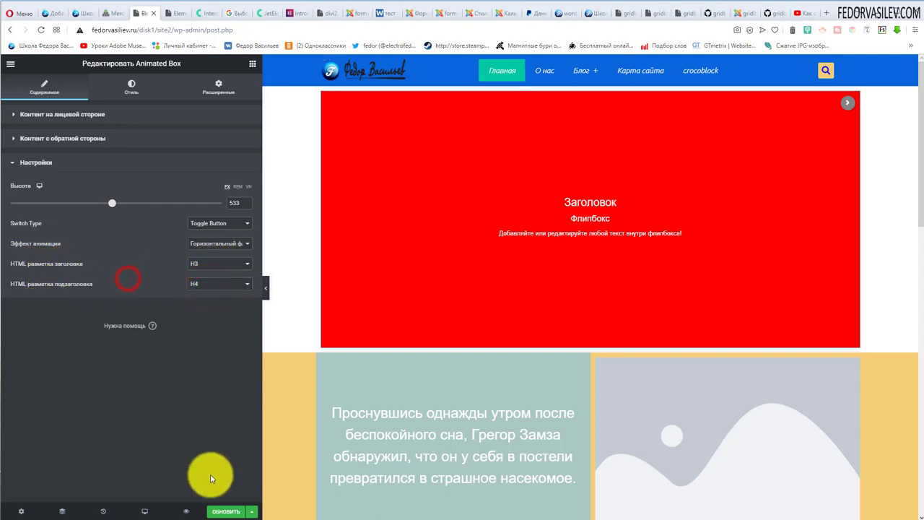
Step: Update the page, reload the live site and flip the Animated Box to its back side and front again with its toggle button
left_click(221, 510)
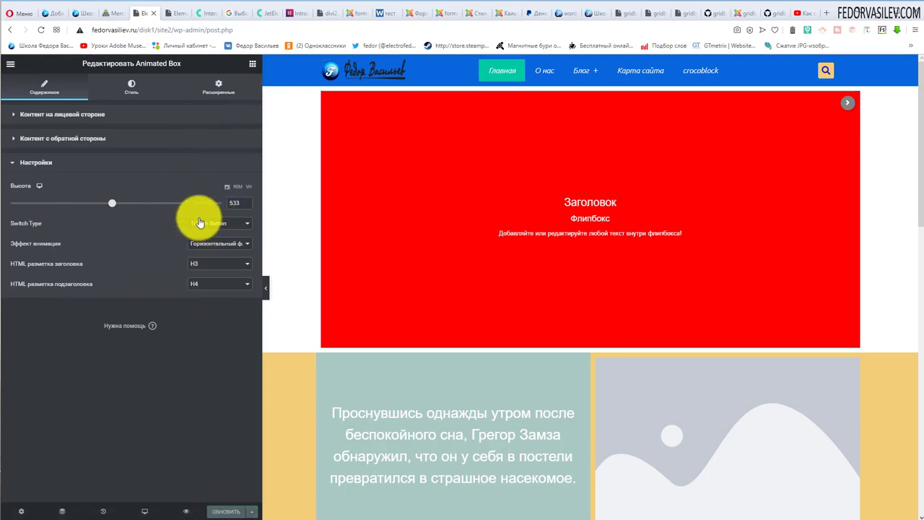
left_click(175, 13)
left_click(40, 30)
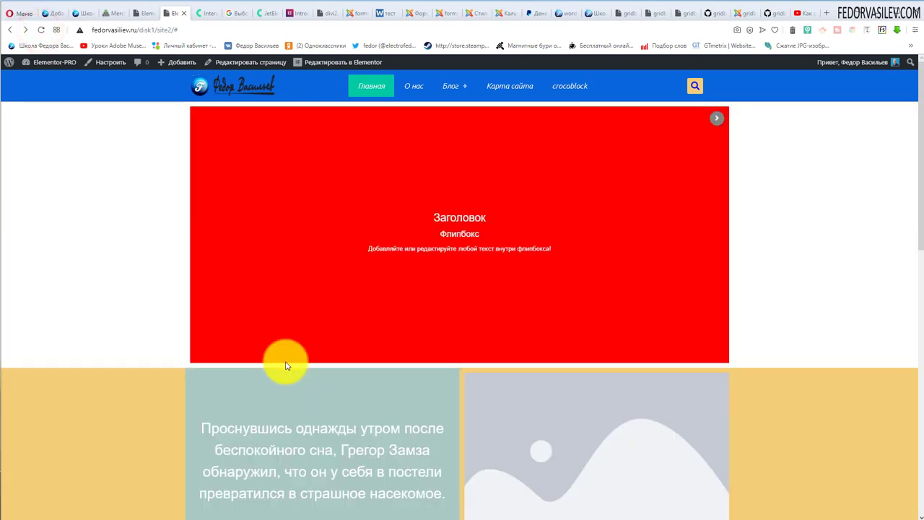
left_click(713, 118)
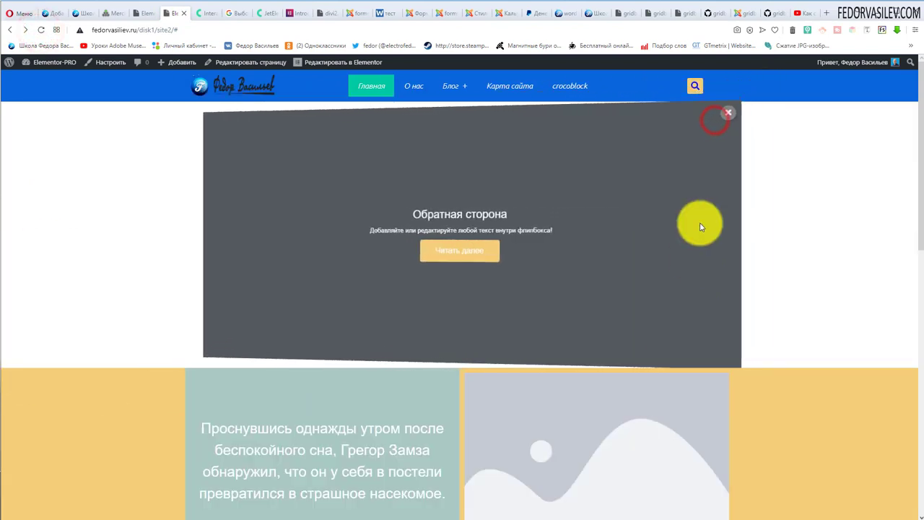
left_click(716, 118)
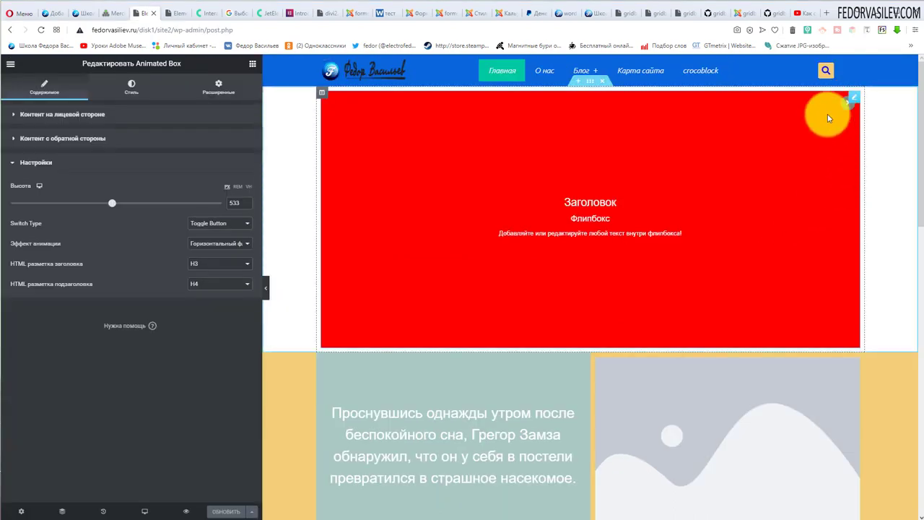
Step: Set the Animated Box's animation effect to Слайд влево and update the page
left_click(223, 243)
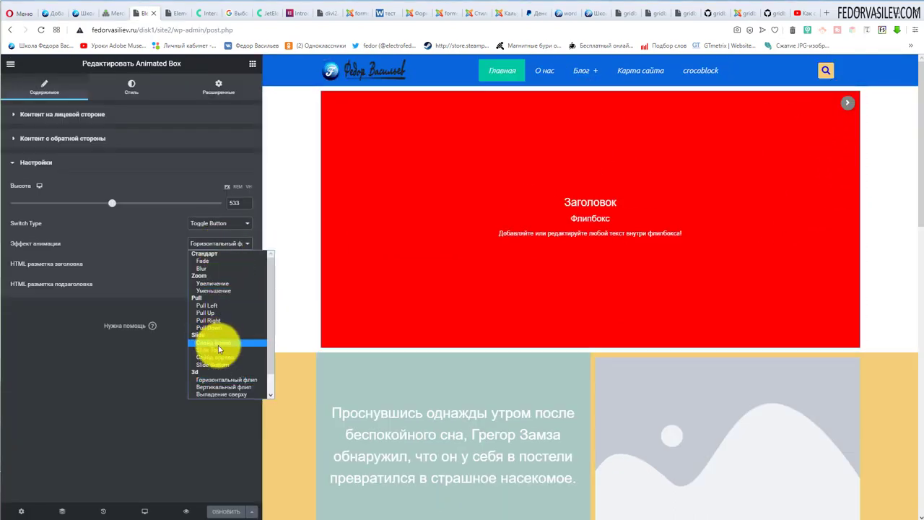
left_click(220, 348)
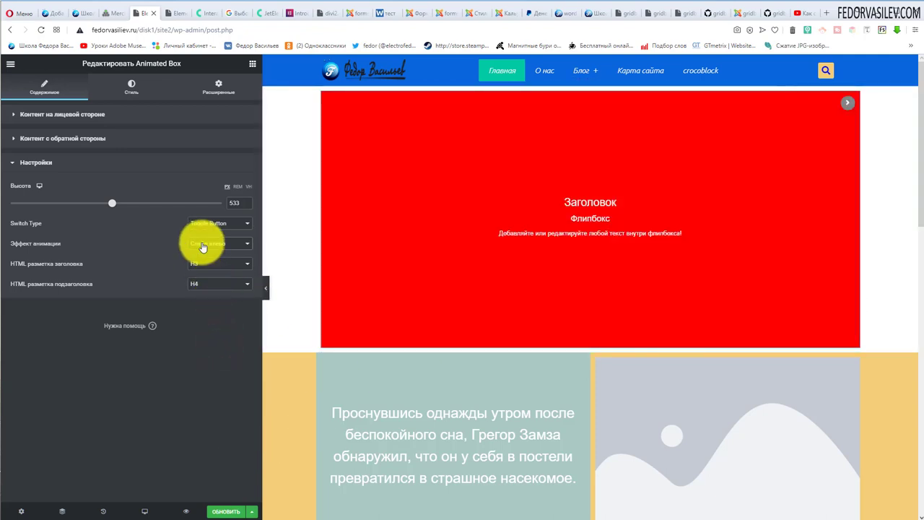
left_click(225, 510)
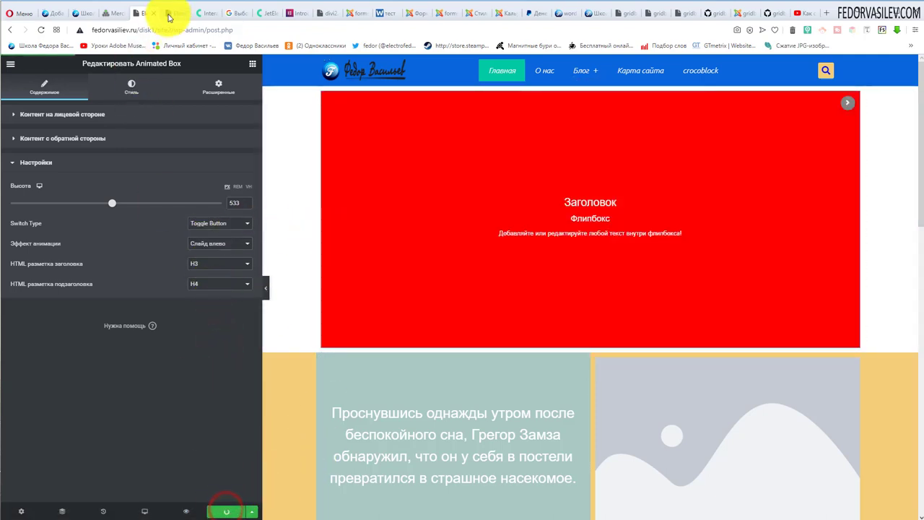
Step: Reload the live site and switch the Animated Box with its toggle button to preview the slide effect
left_click(167, 13)
left_click(41, 30)
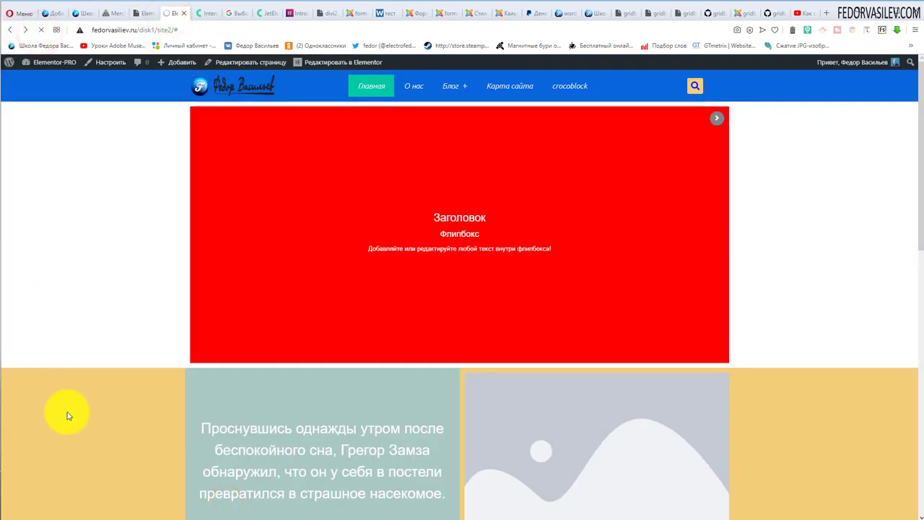
left_click(716, 118)
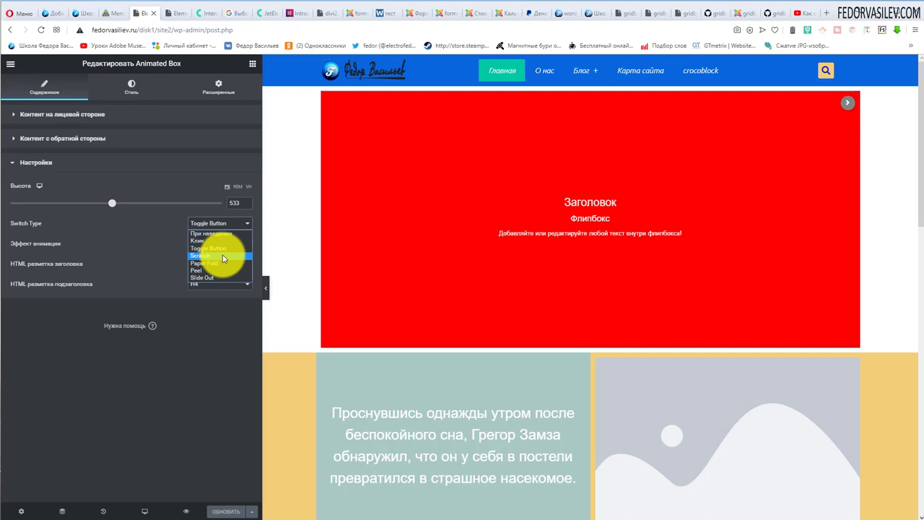
Step: Set the box's Switch Type to Scratch, update the page and reload the live site
left_click(223, 257)
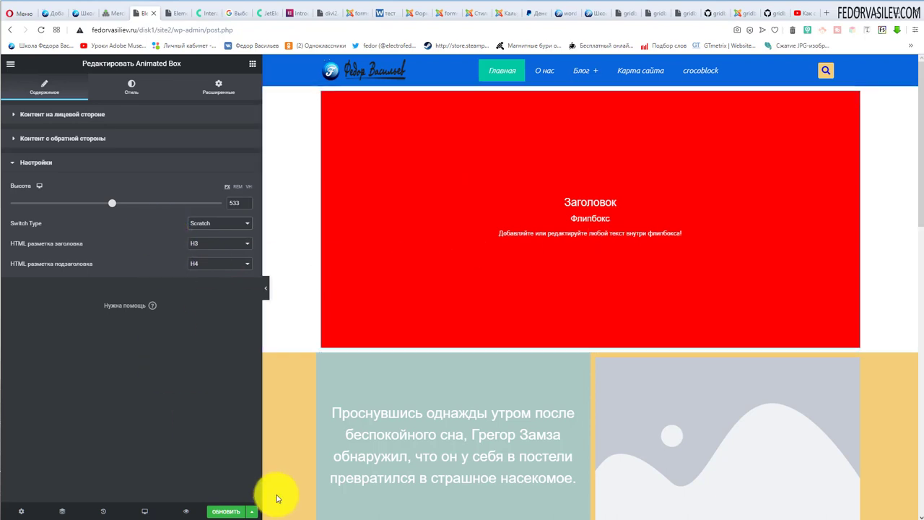
left_click(229, 512)
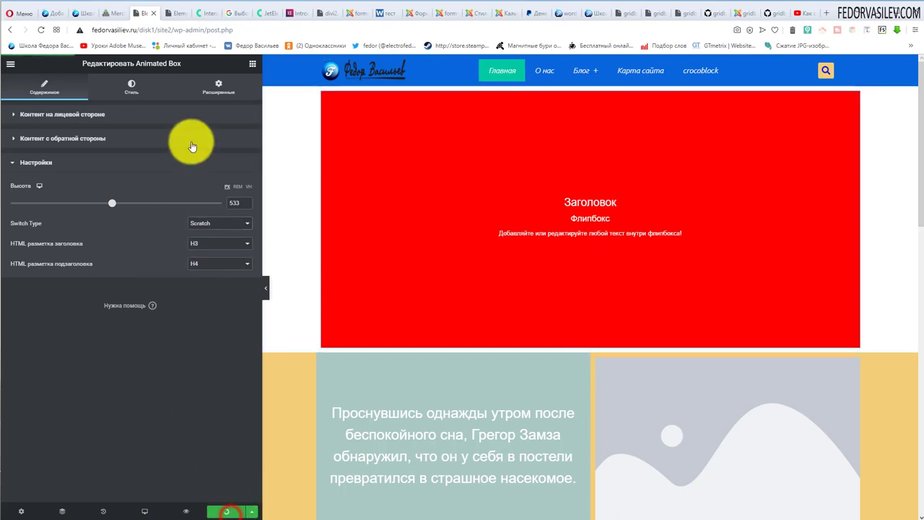
left_click(175, 13)
left_click(41, 29)
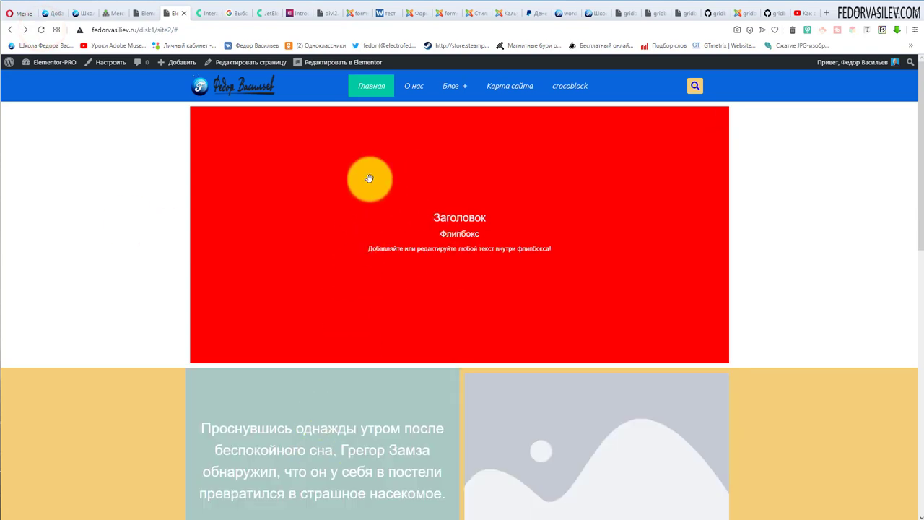
Step: Scratch away most of the box's red front layer on the live page, uncovering the back side's text and button
mouse_move(361, 176)
left_mouse_down()
mouse_move(546, 270)
mouse_move(600, 181)
mouse_move(296, 208)
mouse_move(545, 218)
mouse_move(530, 257)
mouse_move(470, 209)
mouse_move(320, 157)
mouse_move(326, 165)
left_mouse_up()
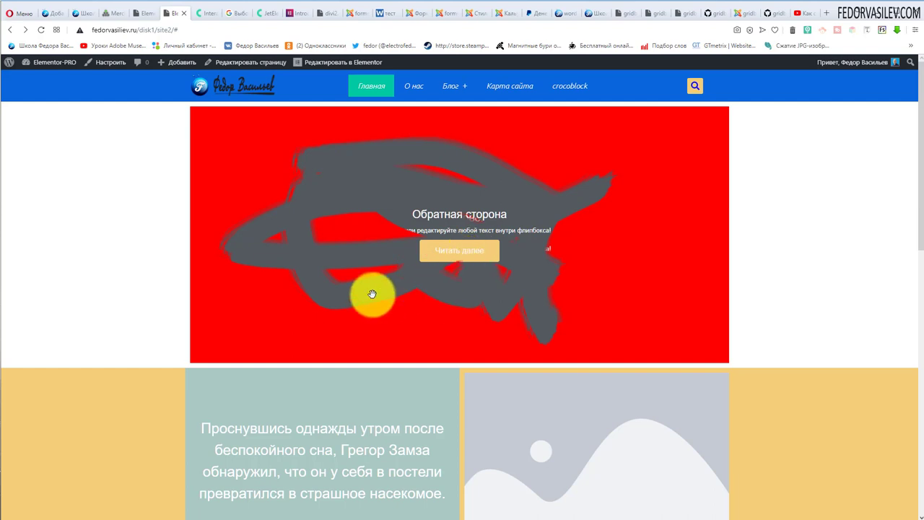
mouse_move(371, 294)
left_mouse_down()
mouse_move(238, 156)
mouse_move(685, 363)
mouse_move(683, 122)
mouse_move(471, 225)
mouse_move(625, 207)
mouse_move(627, 310)
mouse_move(369, 254)
left_mouse_up()
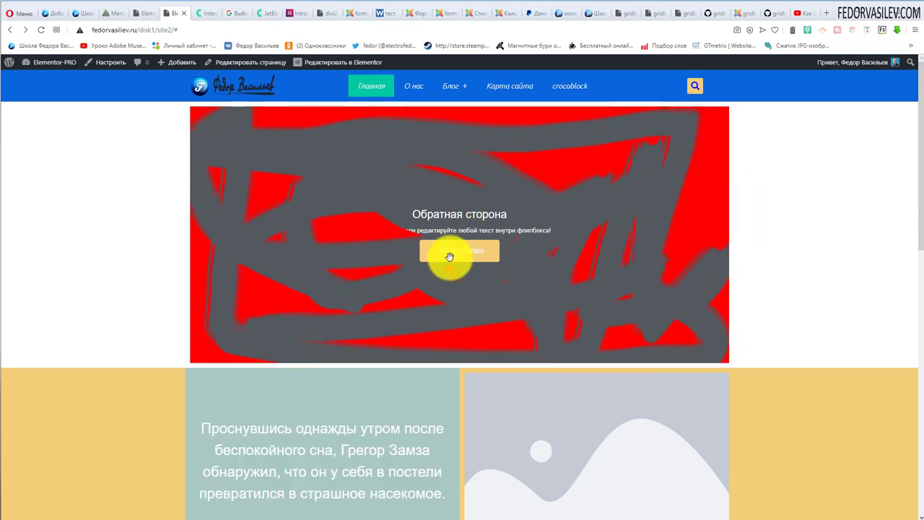
key("ctrl+z")
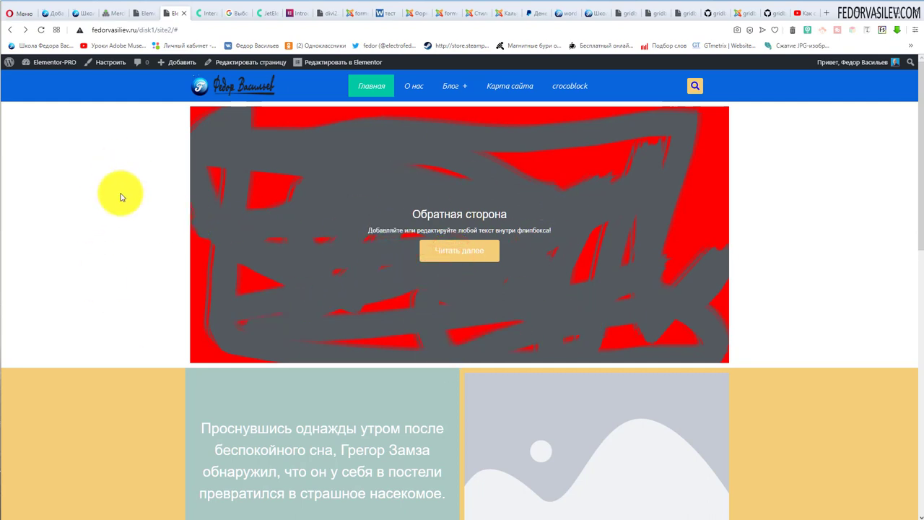
mouse_move(197, 352)
left_mouse_down()
mouse_move(190, 128)
mouse_move(429, 115)
mouse_move(712, 210)
mouse_move(581, 261)
left_mouse_up()
left_click(588, 251)
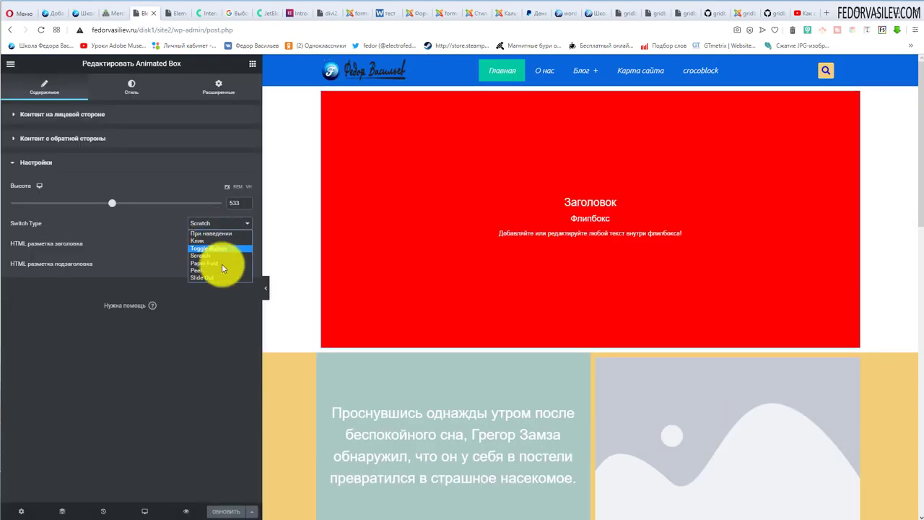
Step: Set the Switch Type to Paper Fold, look through the Paper Fold Direction options keeping Слева, and update the page
left_click(224, 264)
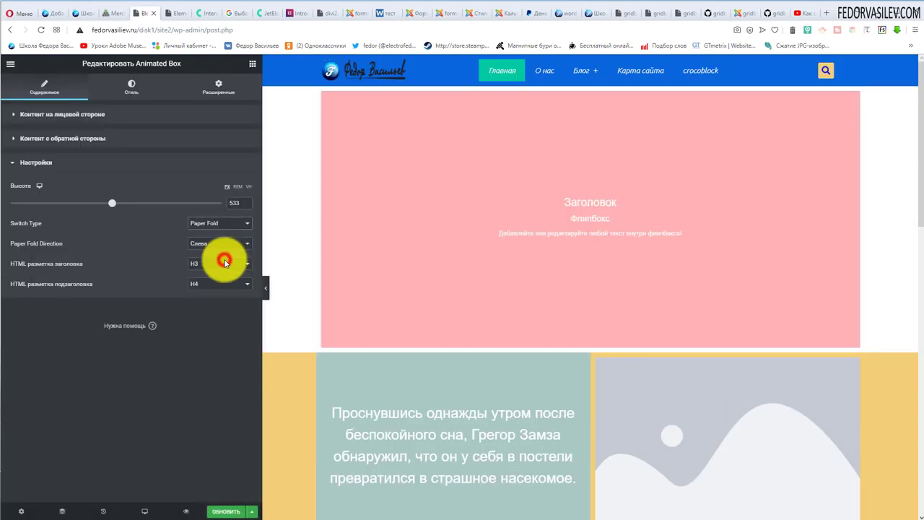
left_click(215, 246)
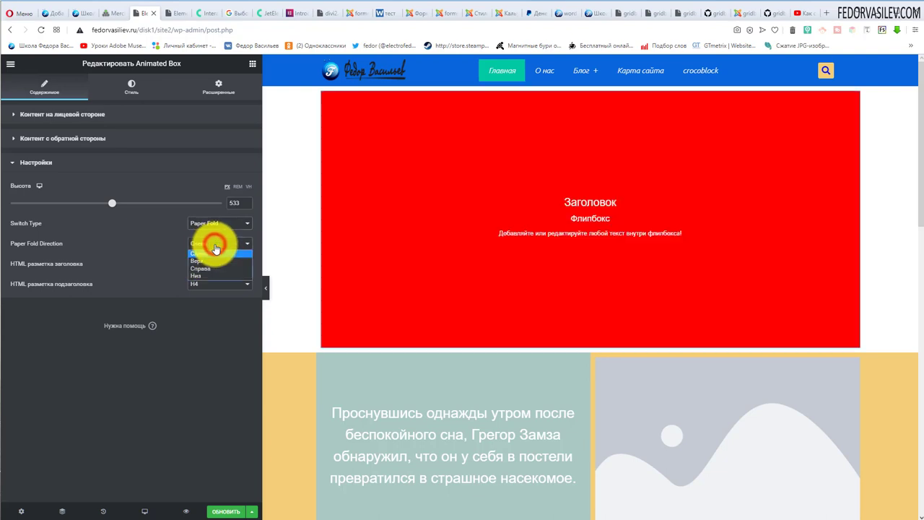
left_click(151, 227)
left_click(219, 511)
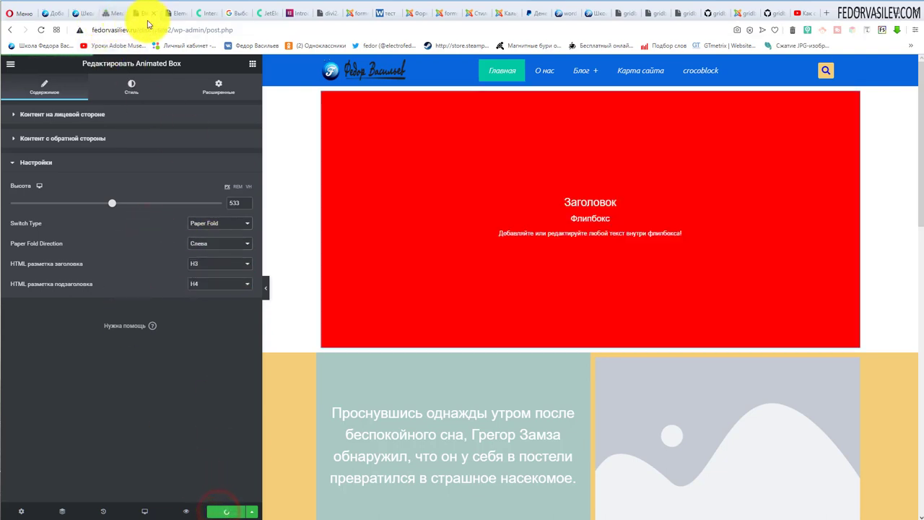
Step: Reload the live site and fold the box's front side away to preview the Paper Fold effect
left_click(169, 13)
left_click(44, 32)
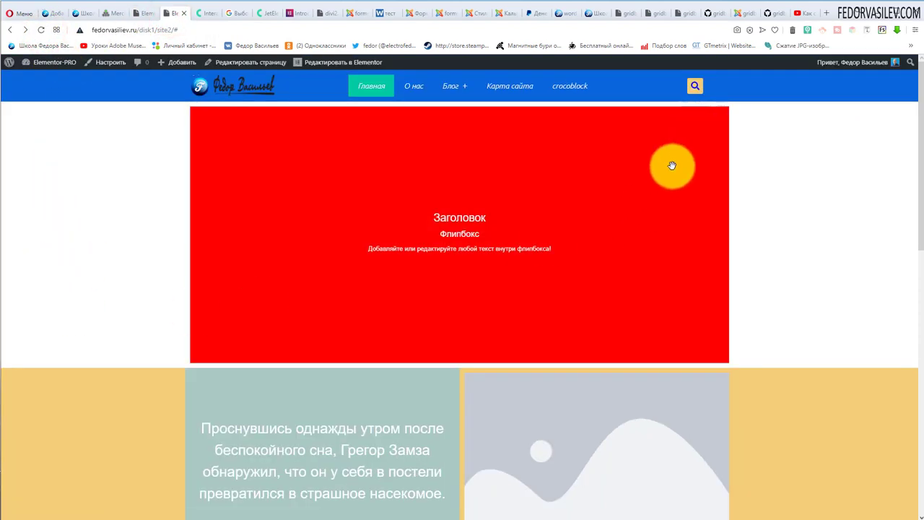
left_click(670, 165)
left_click(671, 173)
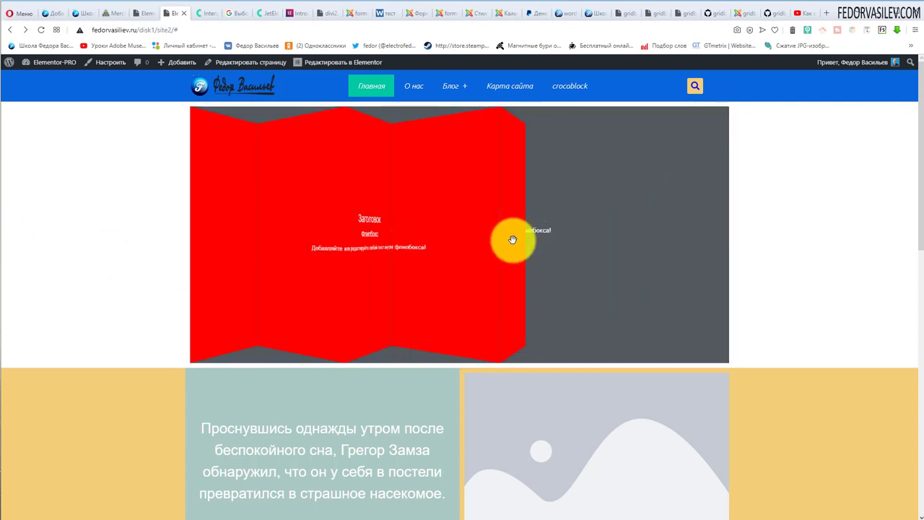
left_click(675, 254)
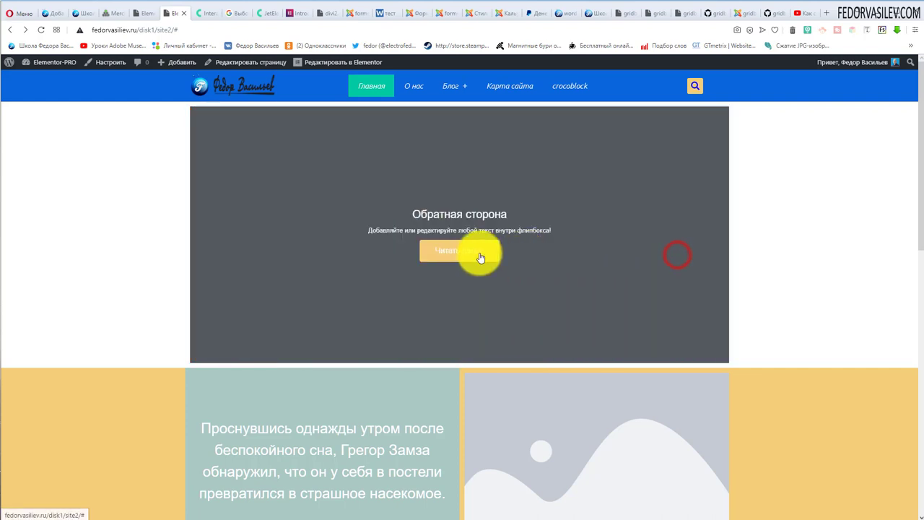
Step: Return to the Elementor editor, set the box's Switch Type to Peel and update the page
left_click(147, 14)
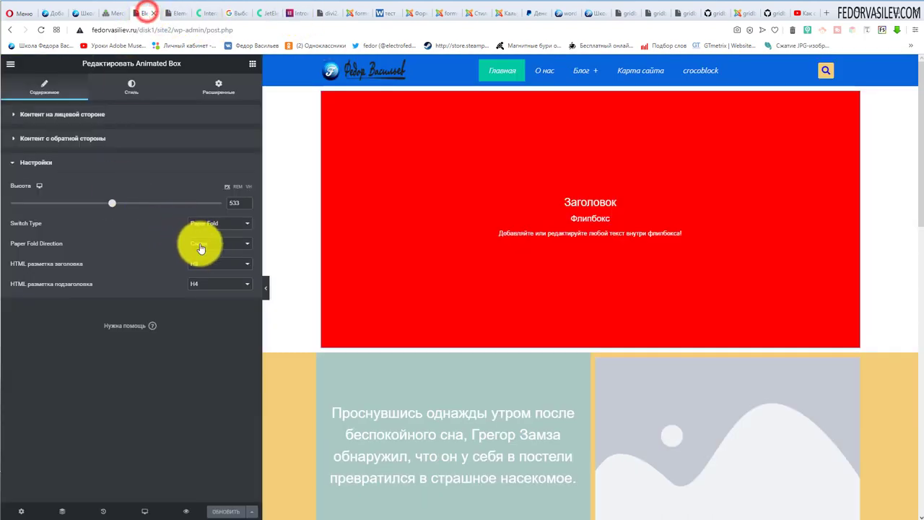
left_click(219, 221)
left_click(205, 272)
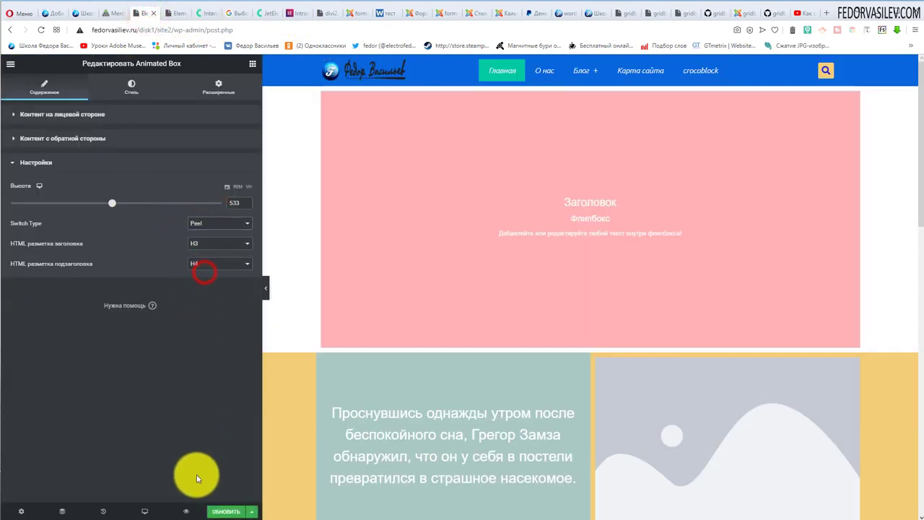
left_click(221, 511)
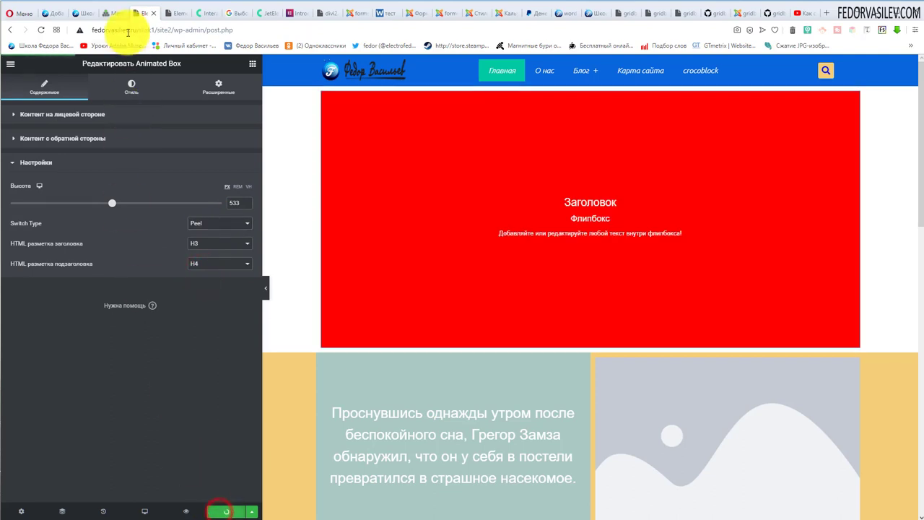
Step: Reload the live site and peel back the upper-right corner of the box's front side
left_click(173, 13)
left_click(41, 30)
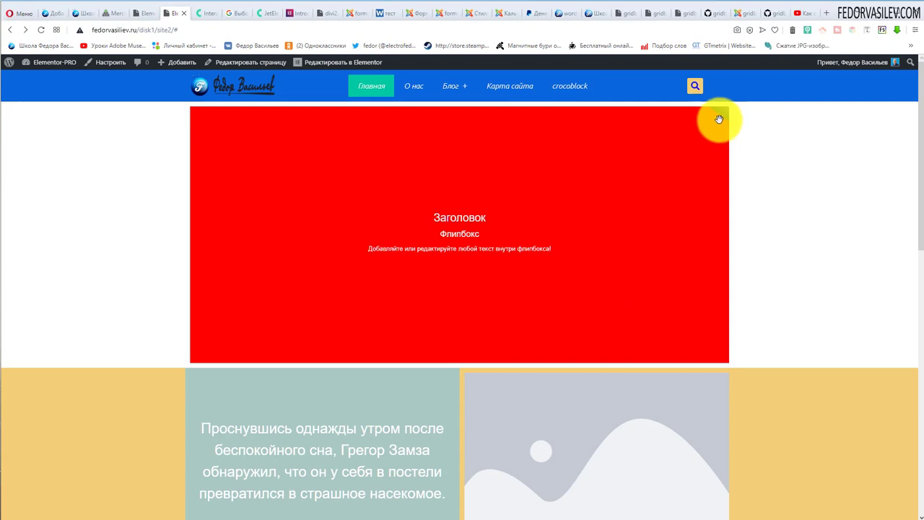
left_click_drag(719, 119, 607, 207)
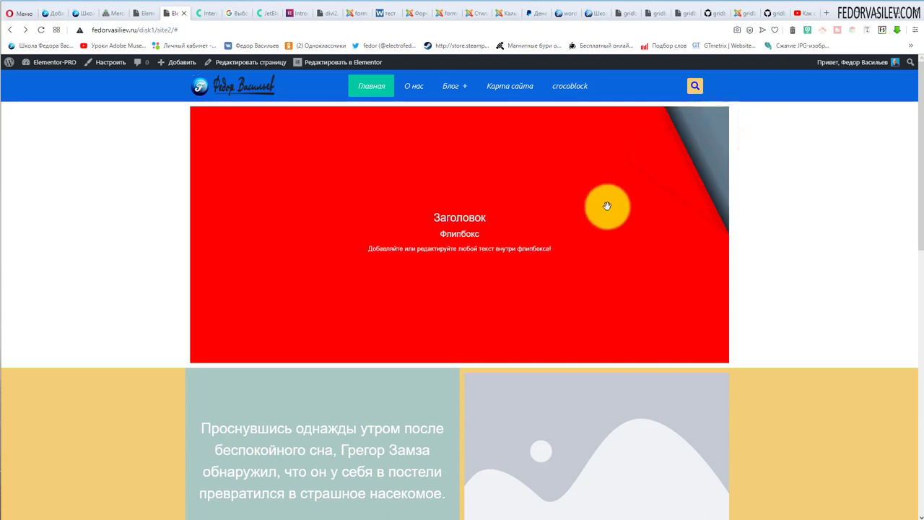